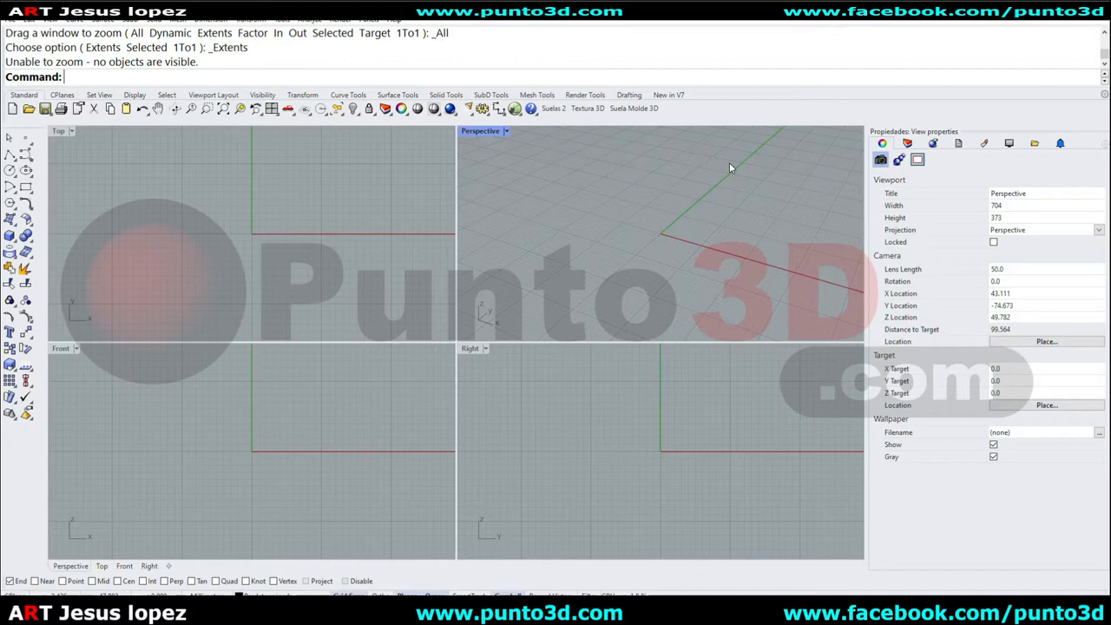
# Maximize the Perspective viewport and set the UseExtrusions planar output type to Extrusion.
pyautogui.moveTo(657, 242); pyautogui.dragTo(681, 208, button='right')
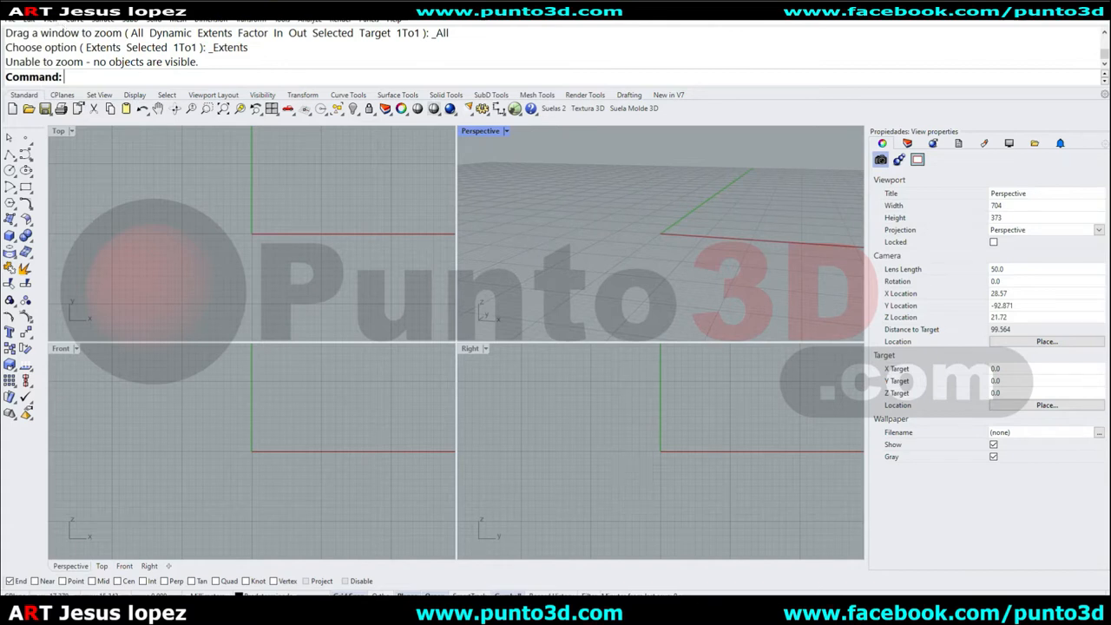
pyautogui.moveTo(519, 146); pyautogui.dragTo(622, 201, button='right')
pyautogui.scroll(-4, 647, 209)
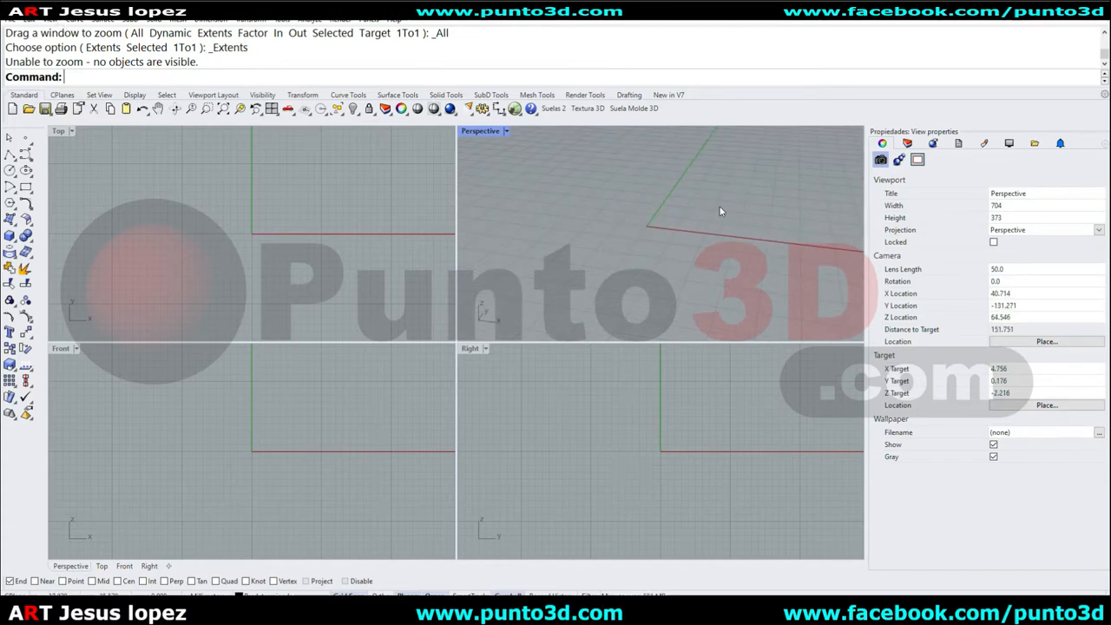
pyautogui.doubleClick(487, 132)
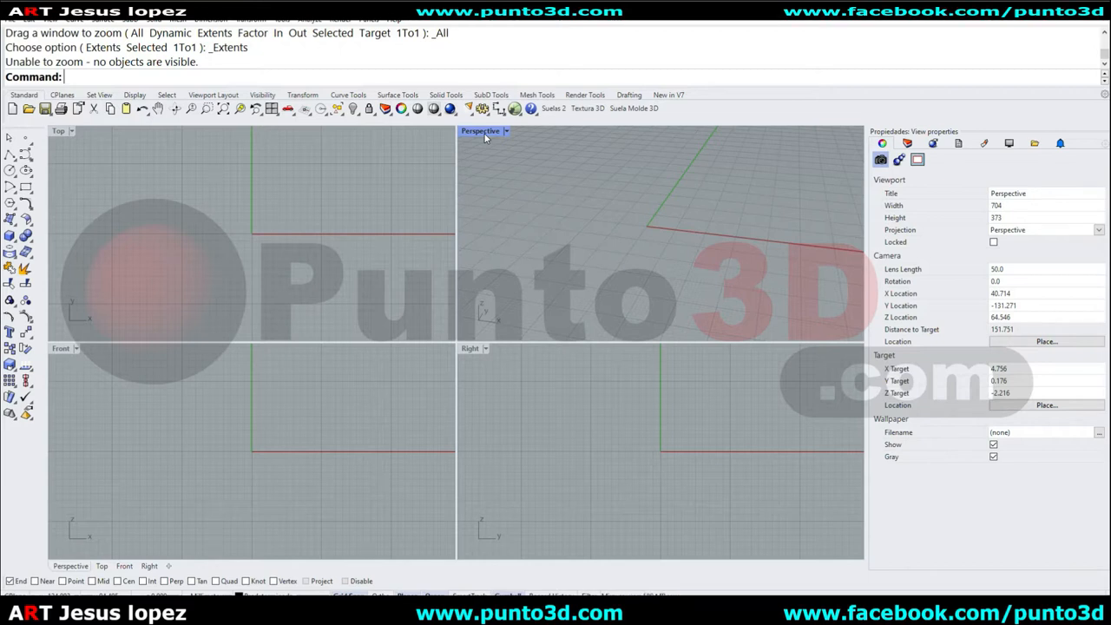
pyautogui.doubleClick(484, 134)
pyautogui.scroll(-8, 392, 262)
pyautogui.moveTo(468, 302); pyautogui.dragTo(475, 286, button='right')
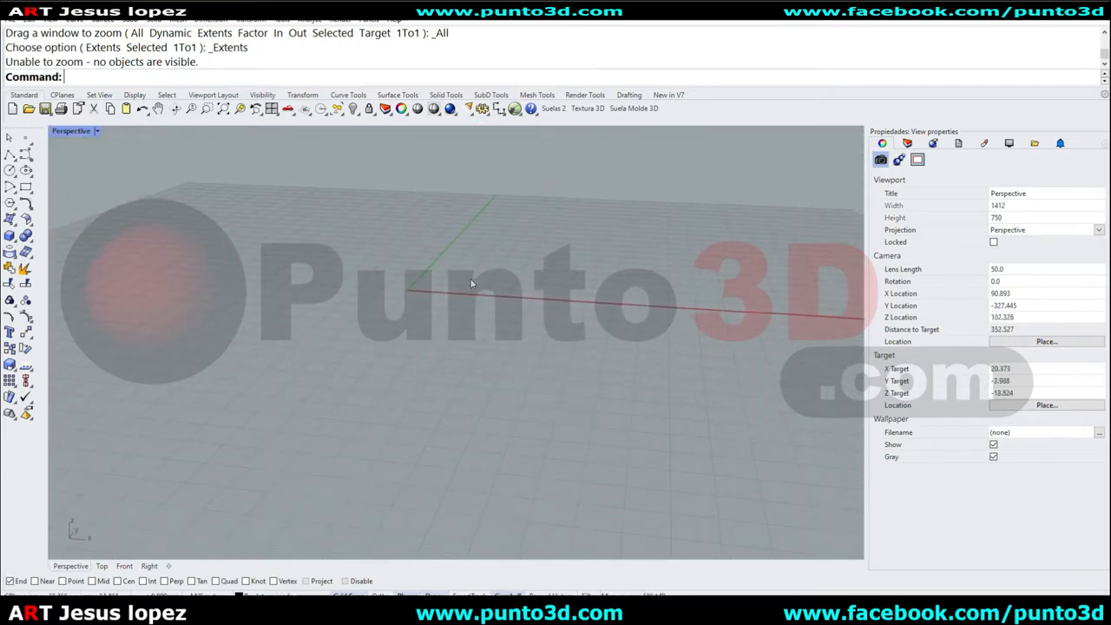
pyautogui.scroll(2, 395, 188)
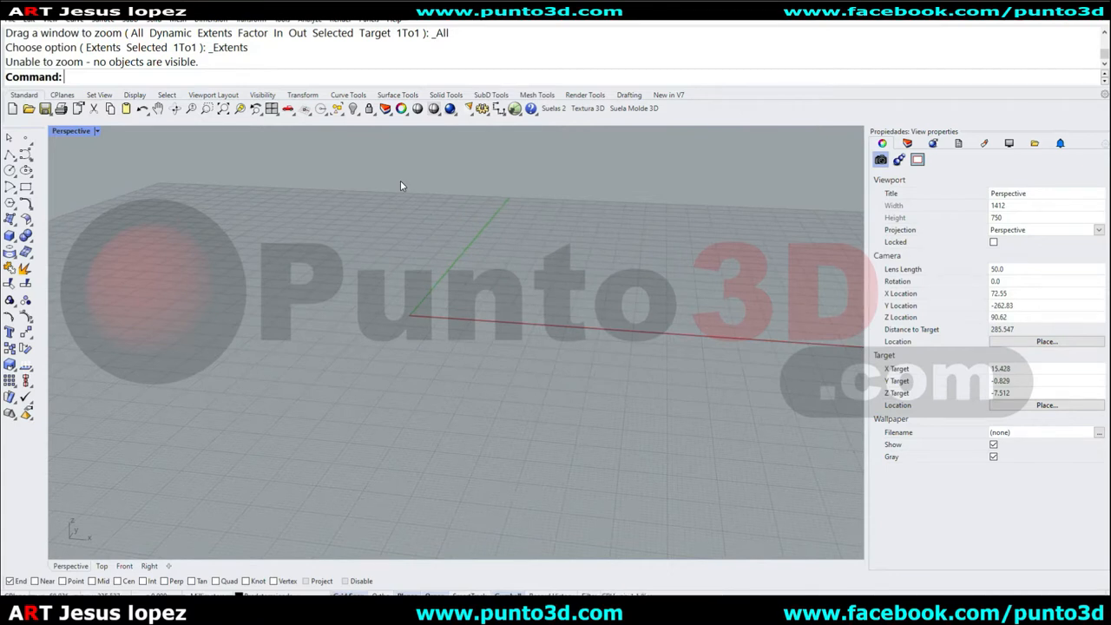
pyautogui.write('seExtrusions')
pyautogui.press('Return')
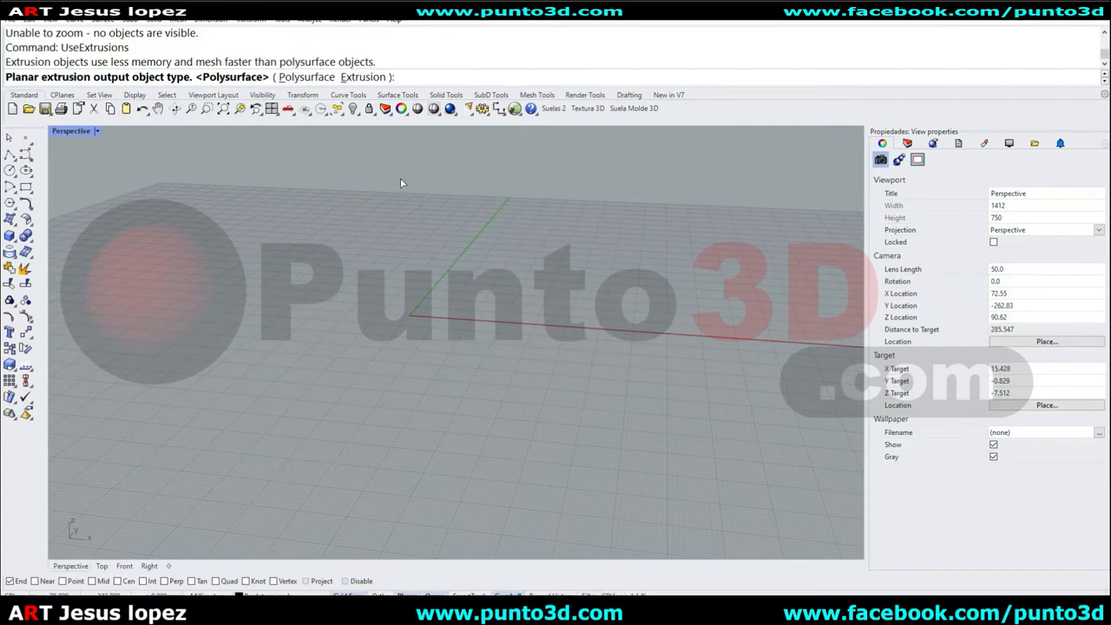
pyautogui.click(363, 77)
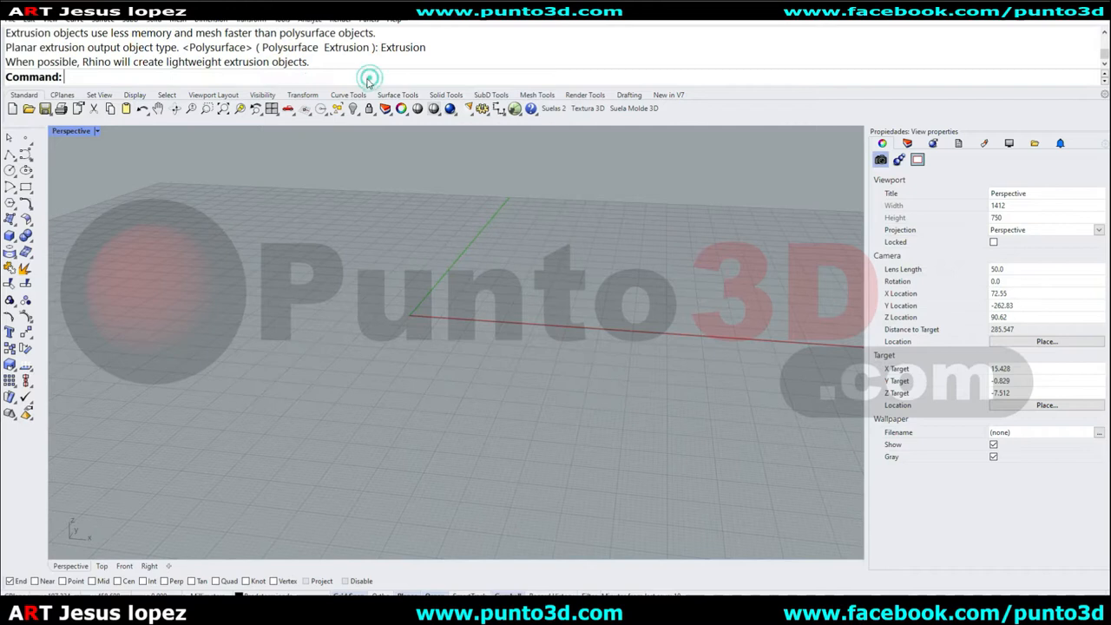
# Draw a rectangle on the ground plane with the Rectangle tool, corner to corner.
pyautogui.click(25, 187)
pyautogui.click(165, 366)
pyautogui.click(398, 313)
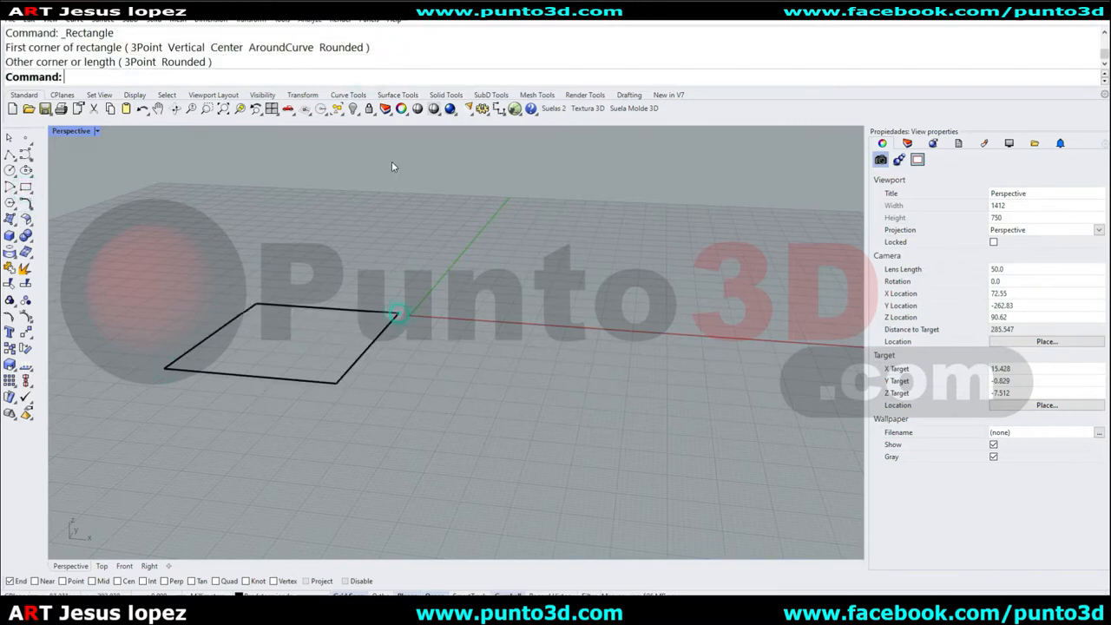
# Select the rectangle and extrude it upward with the gumball's extrude handle into an open box.
pyautogui.click(358, 312)
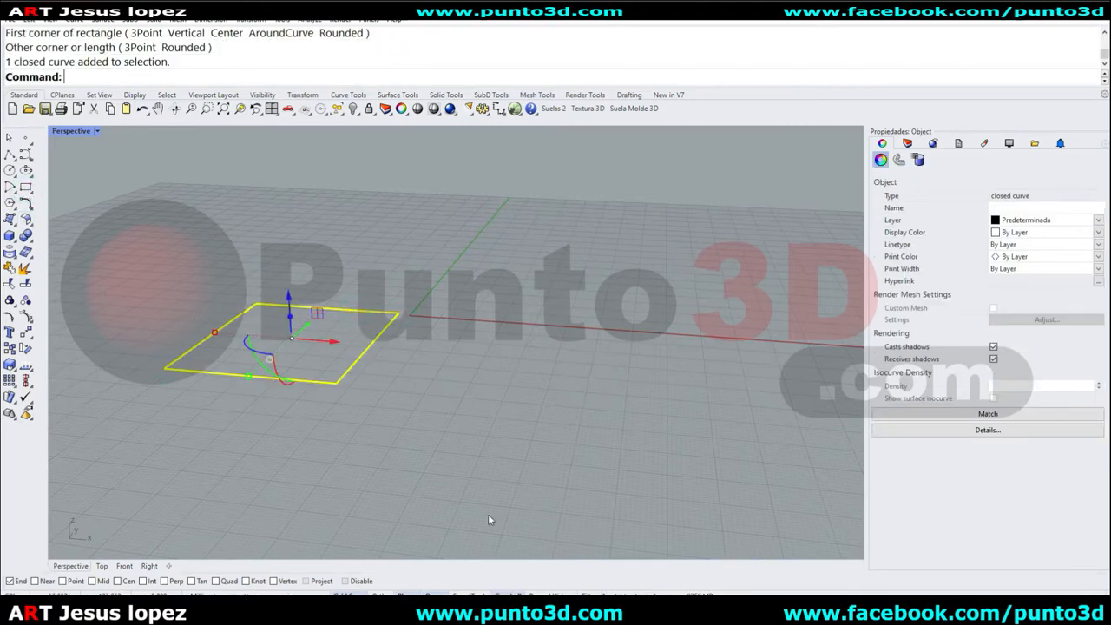
pyautogui.moveTo(292, 320); pyautogui.dragTo(286, 198)
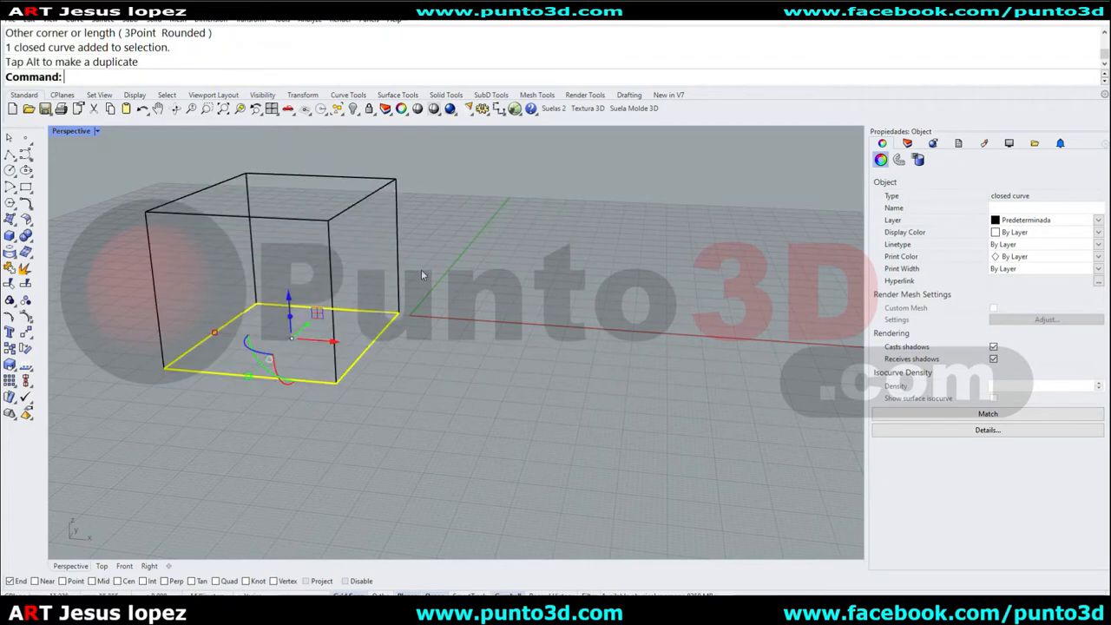
pyautogui.click(427, 271)
# Switch the viewport display mode to Shaded and select the extruded box to check its object type.
pyautogui.middleClick(425, 243)
pyautogui.click(450, 239)
pyautogui.click(380, 250)
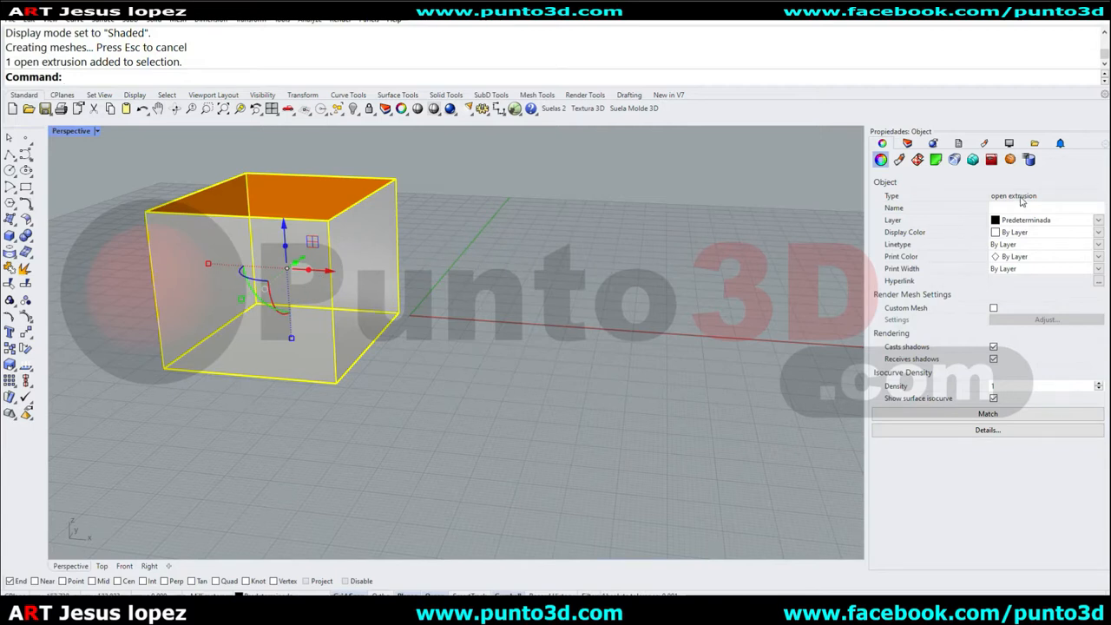
# Orbit and zoom around the extruded box to examine its shape.
pyautogui.click(587, 270)
pyautogui.moveTo(618, 256); pyautogui.dragTo(549, 246, button='right')
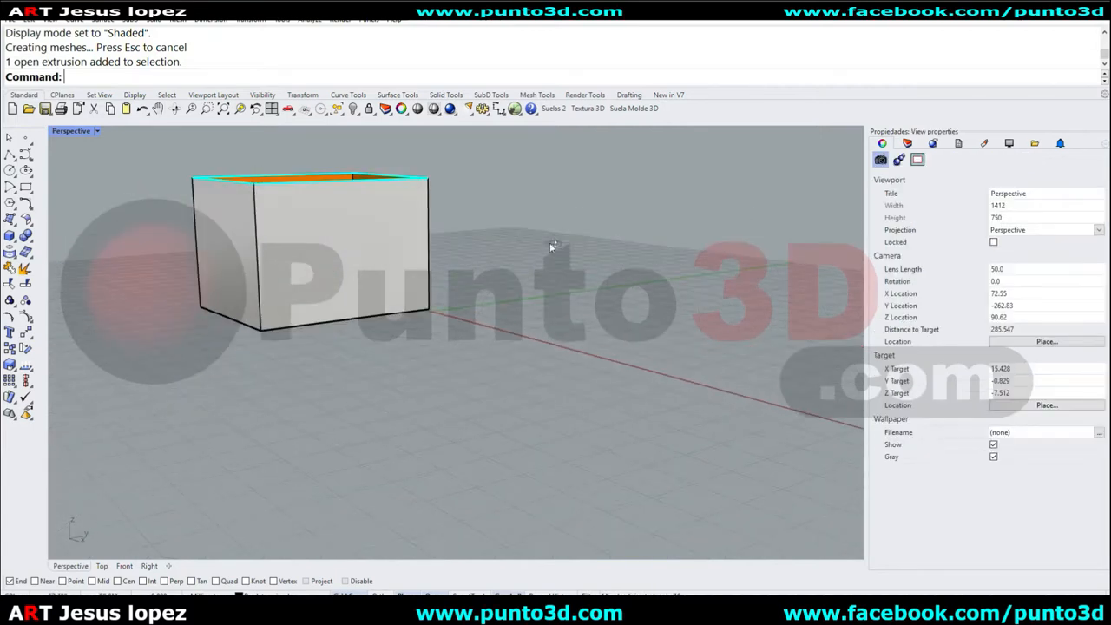
pyautogui.scroll(7, 334, 229)
pyautogui.scroll(-6, 409, 277)
pyautogui.moveTo(325, 251); pyautogui.dragTo(500, 254, button='right')
pyautogui.moveTo(660, 283); pyautogui.dragTo(581, 273, button='right')
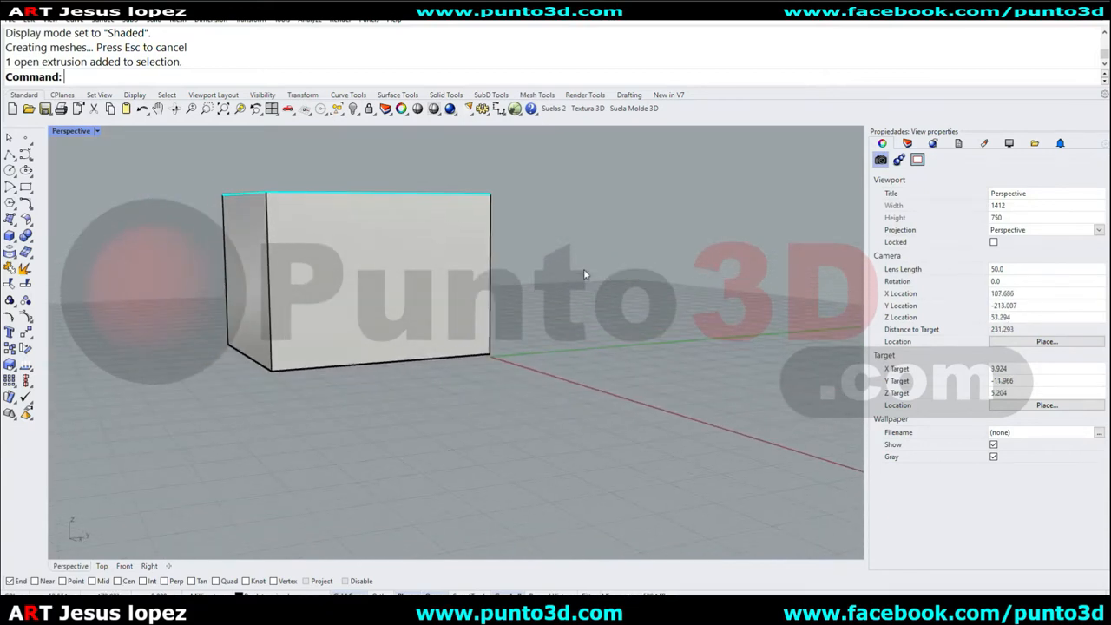
pyautogui.moveTo(503, 251); pyautogui.dragTo(484, 274, button='right')
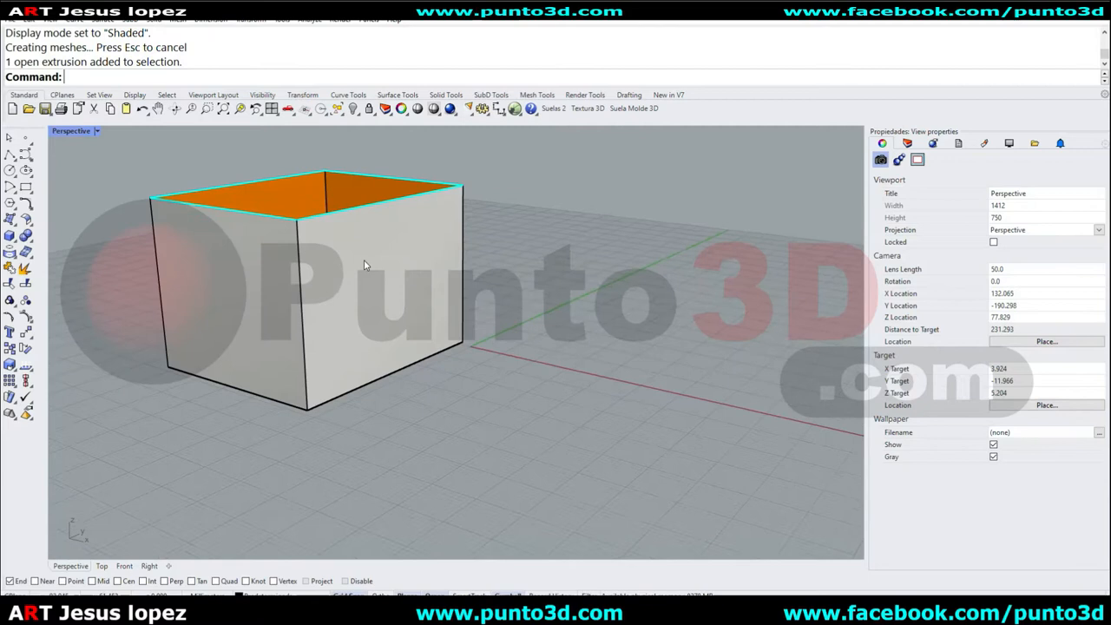
pyautogui.moveTo(369, 269); pyautogui.dragTo(365, 262, button='right')
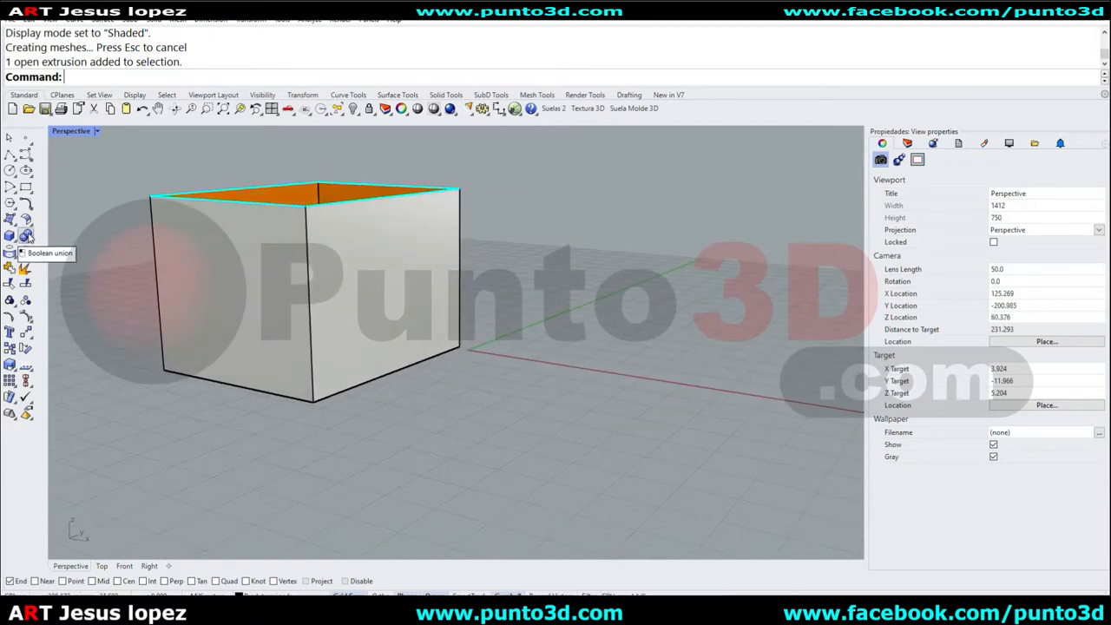
# Select the extruded box and delete it, keeping the rectangle.
pyautogui.click(393, 261)
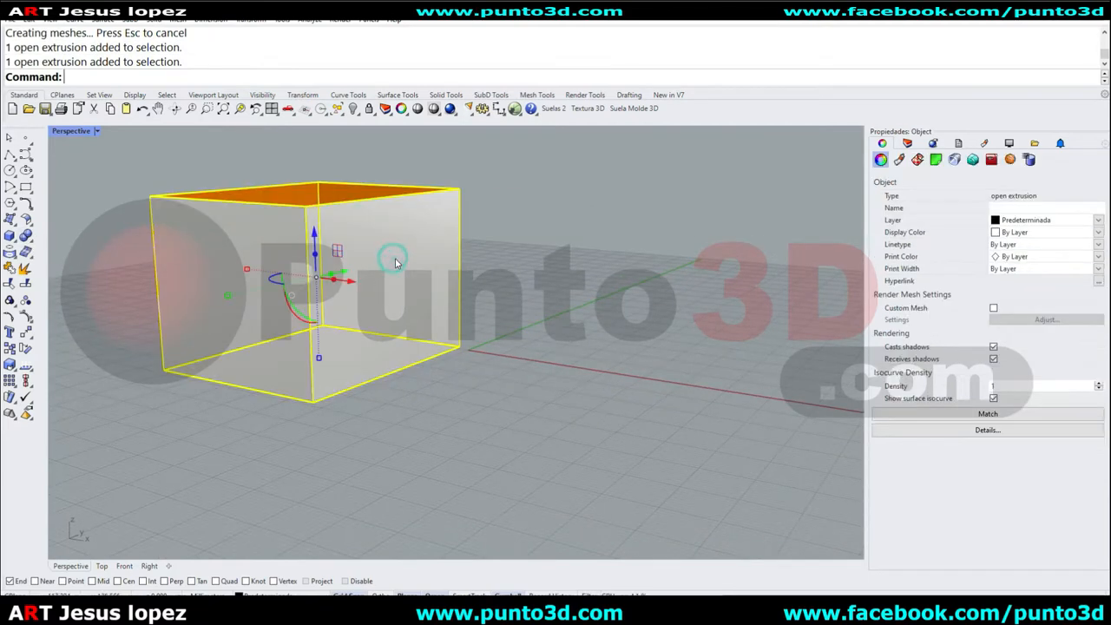
pyautogui.press('Delete')
pyautogui.moveTo(561, 388); pyautogui.dragTo(498, 303, button='right')
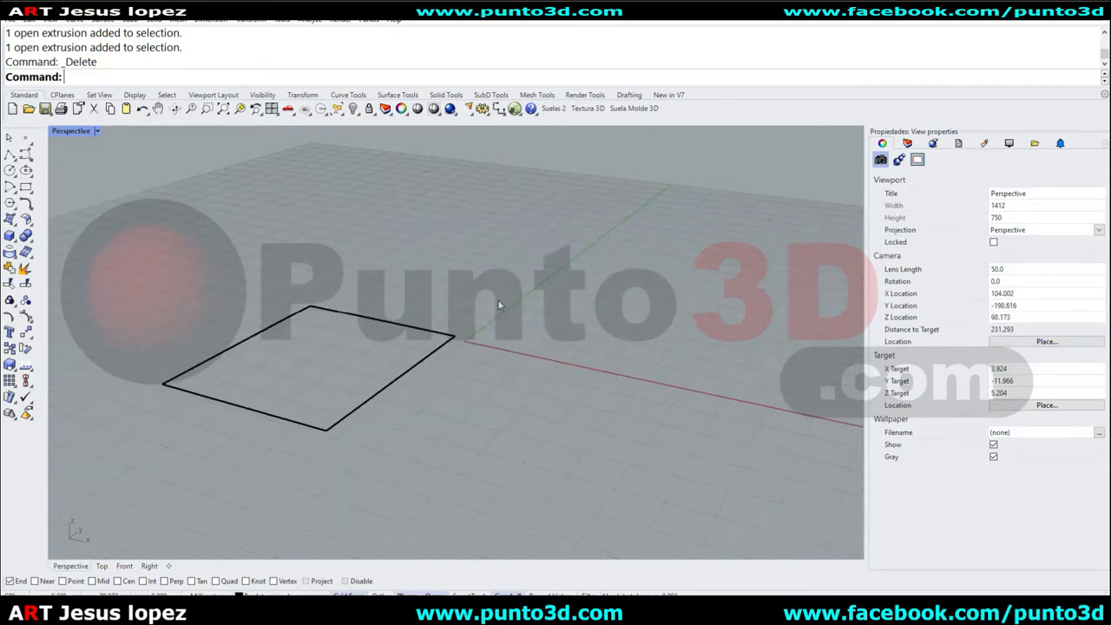
# Run UseExtrusions again and open Command Help for it.
pyautogui.write('UseExtrusions')
pyautogui.press('Return')
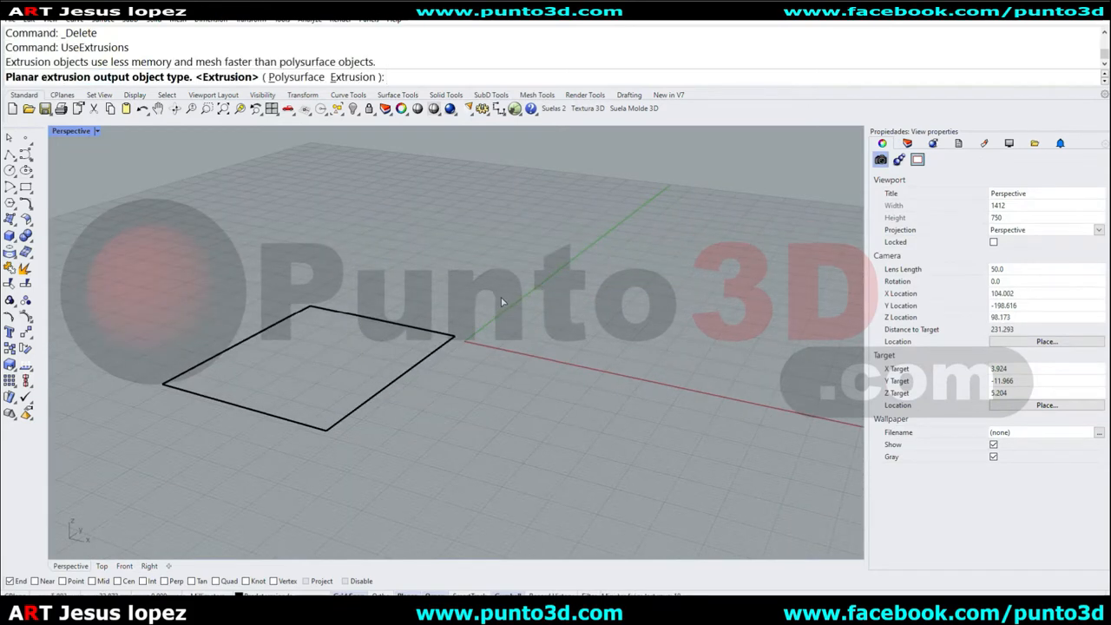
pyautogui.click(1061, 144)
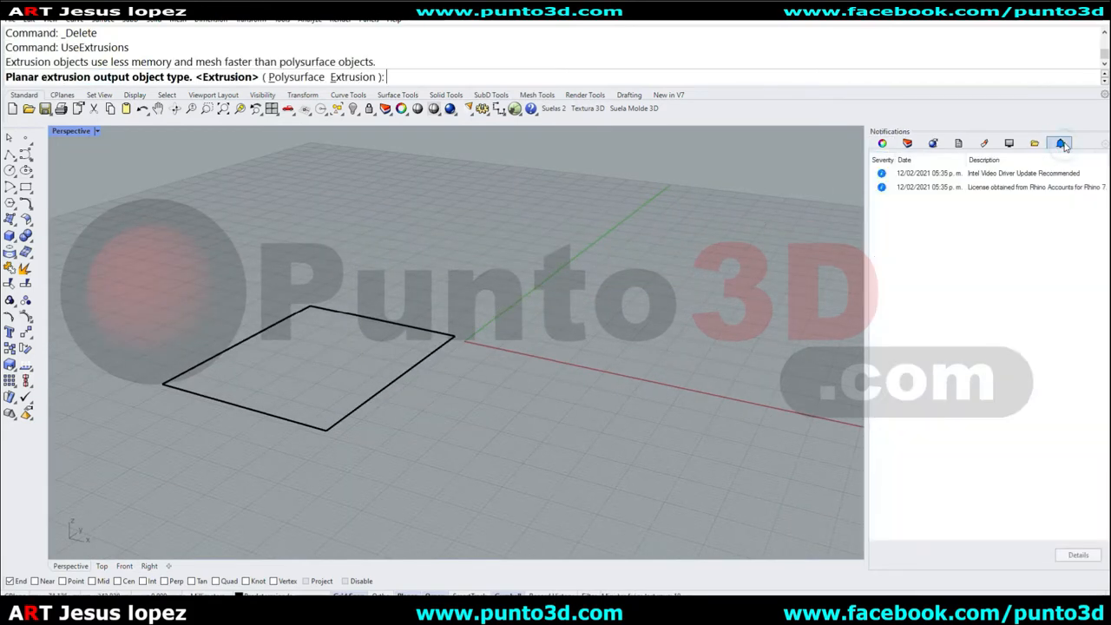
pyautogui.click(393, 20)
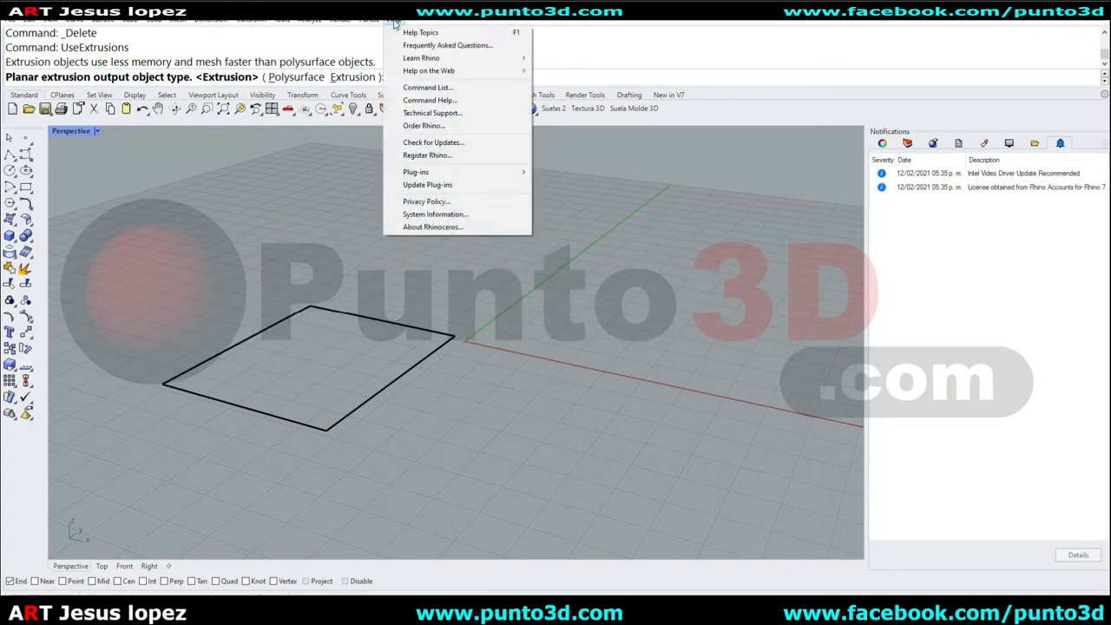
pyautogui.click(444, 103)
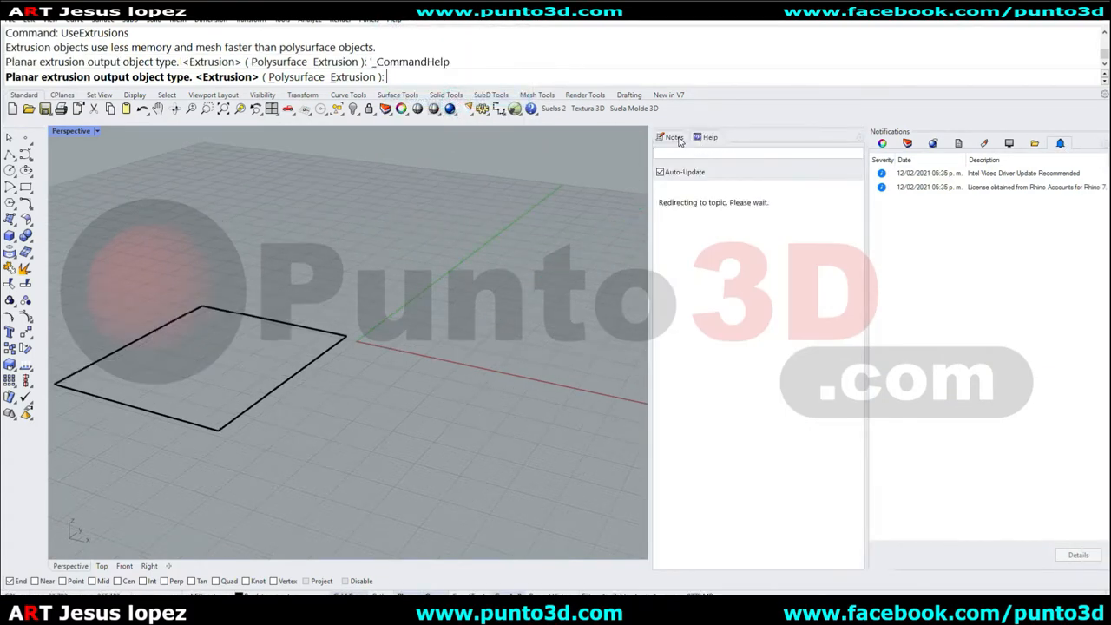
# Dock the Help panel alongside the properties panel and close the Notes panel.
pyautogui.moveTo(705, 140); pyautogui.dragTo(976, 146)
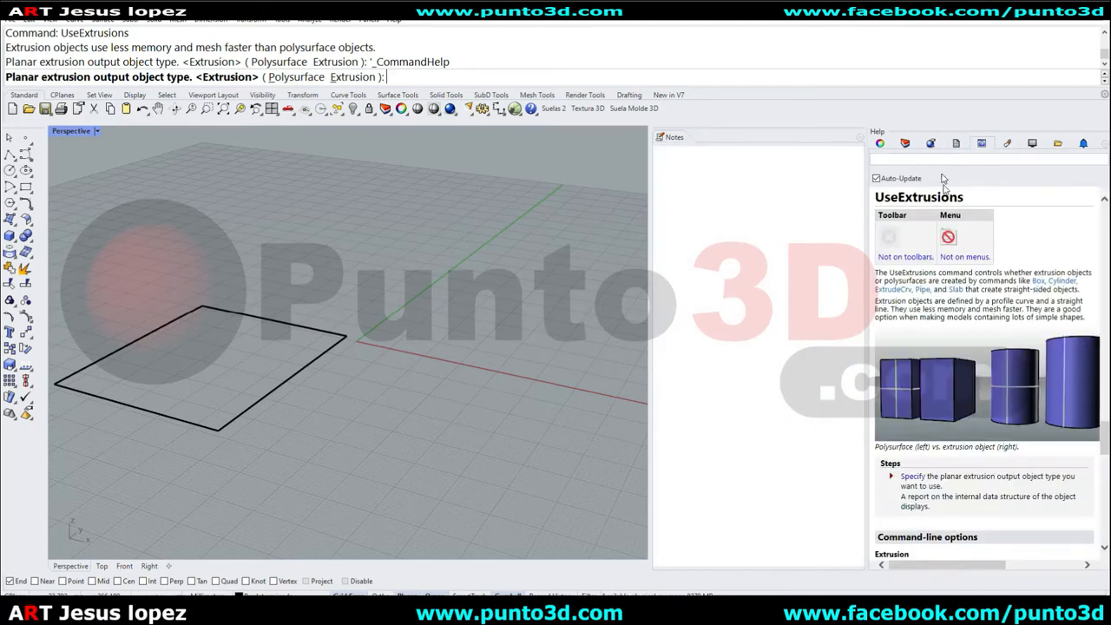
pyautogui.click(863, 139)
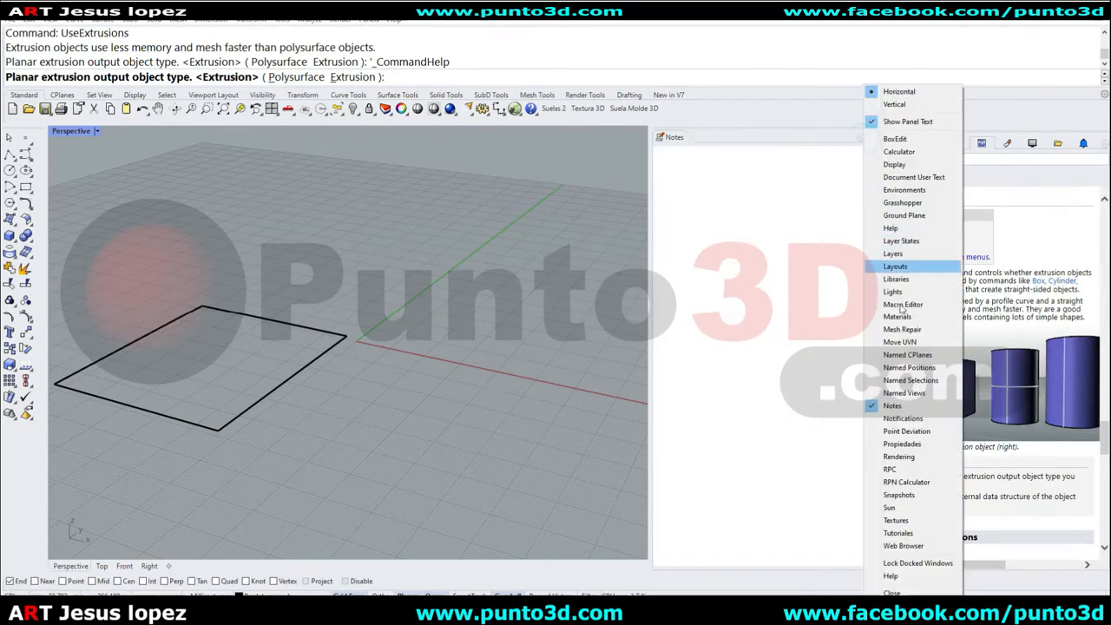
pyautogui.click(903, 576)
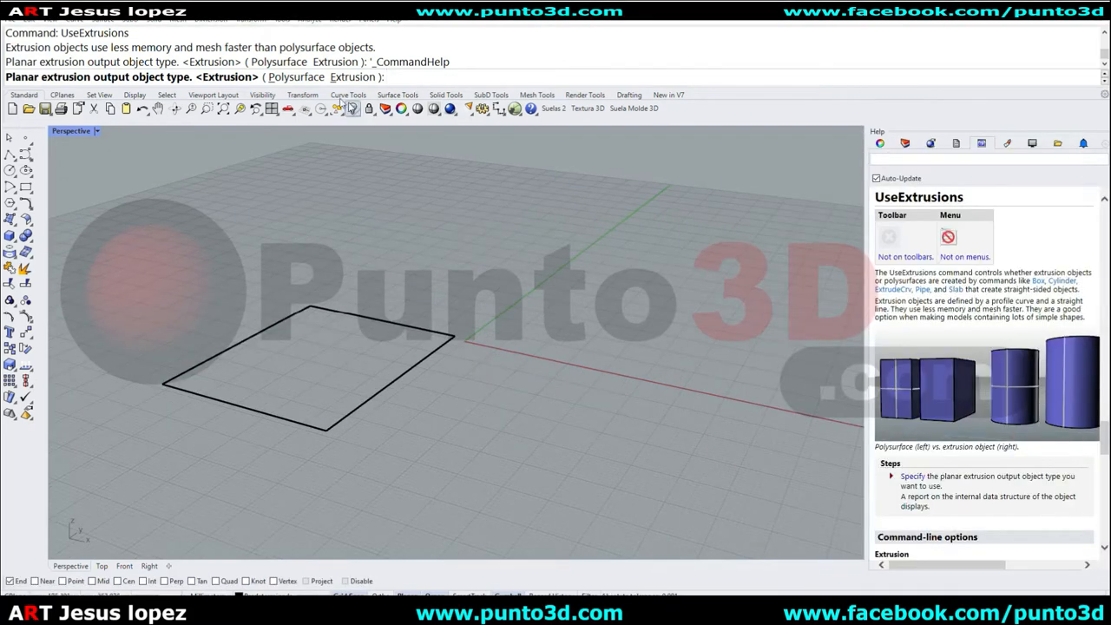
# Set the UseExtrusions output to Polysurface, then extrude the rectangle upward with the gumball into an open box.
pyautogui.click(296, 77)
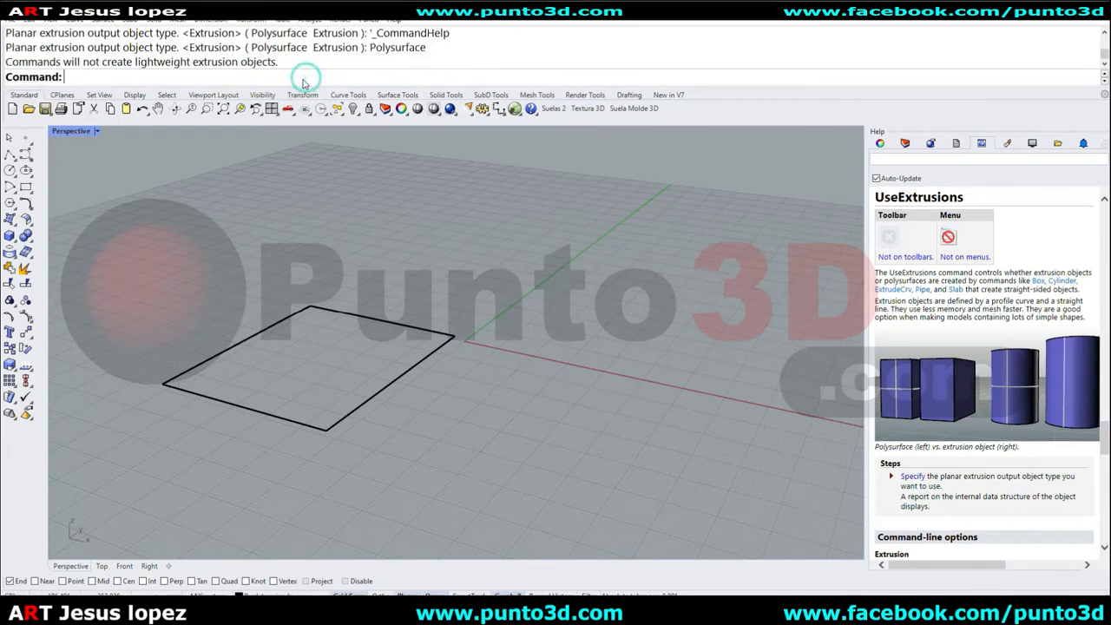
pyautogui.click(880, 143)
pyautogui.moveTo(513, 272); pyautogui.dragTo(323, 214)
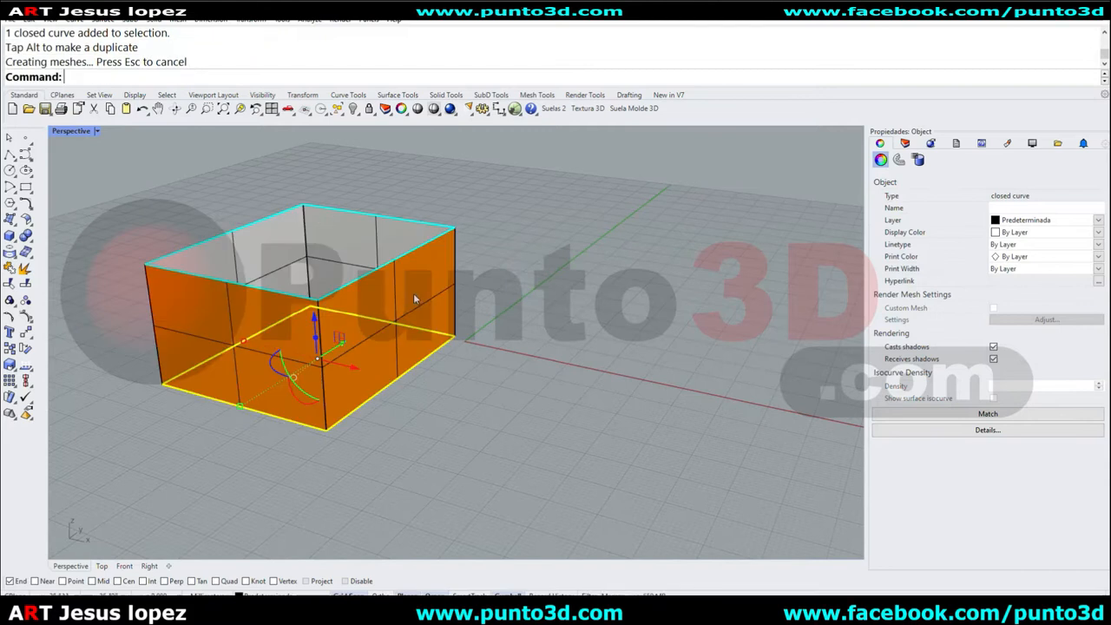
pyautogui.click(583, 298)
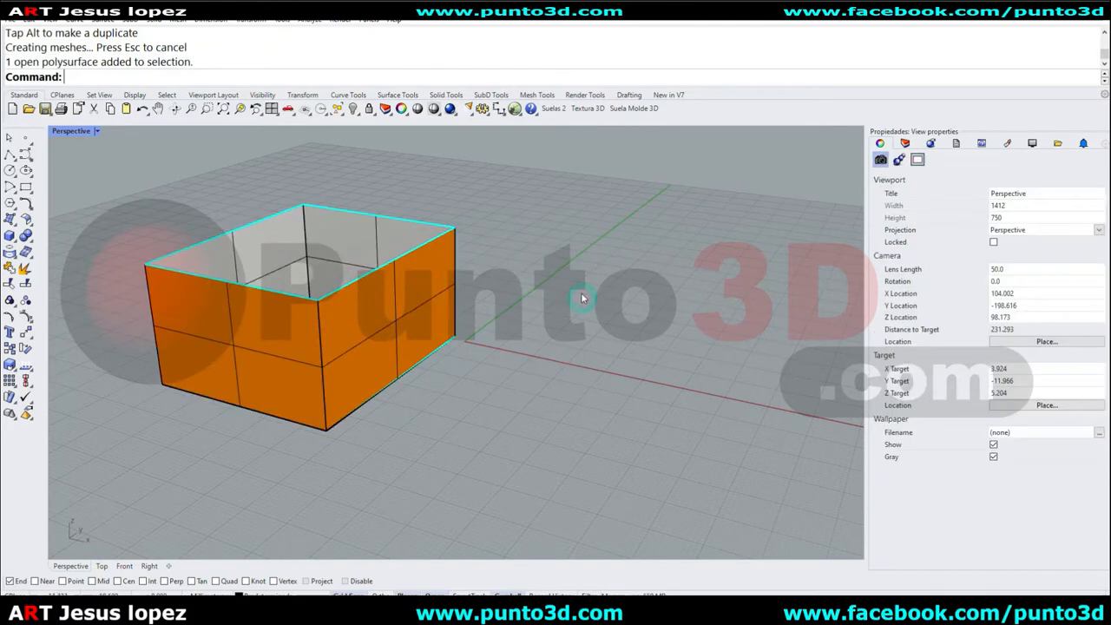
# Offset the open box's surfaces with OffsetSrf at distance 2 as a solid.
pyautogui.moveTo(583, 298); pyautogui.dragTo(531, 247, button='right')
pyautogui.scroll(4, 323, 251)
pyautogui.scroll(-4, 323, 251)
pyautogui.moveTo(302, 266); pyautogui.dragTo(317, 283, button='right')
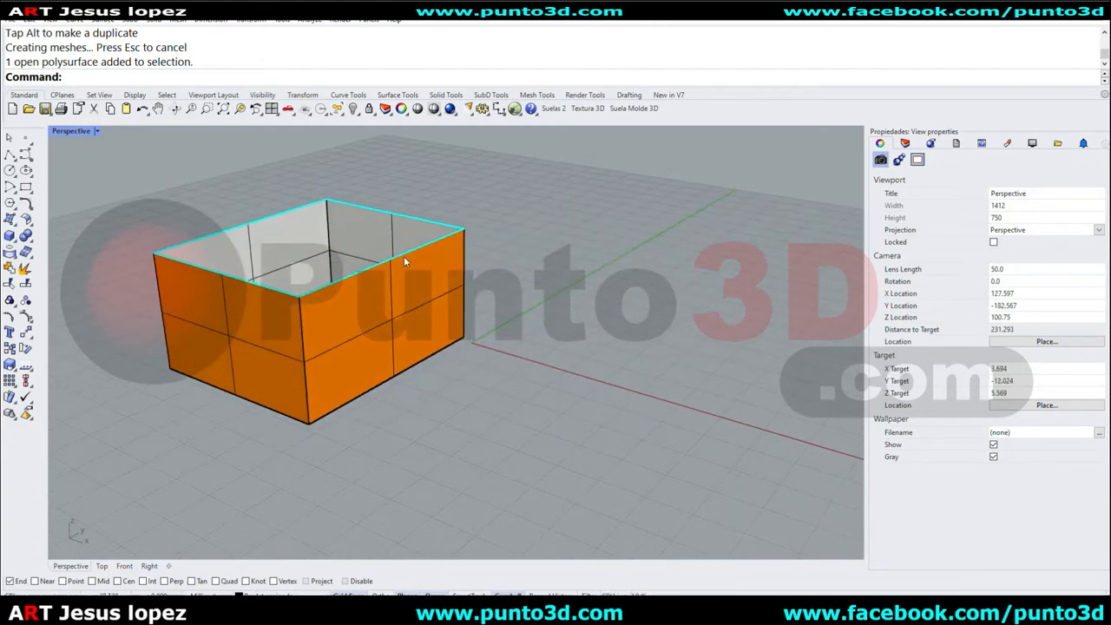
pyautogui.scroll(2, 171, 254)
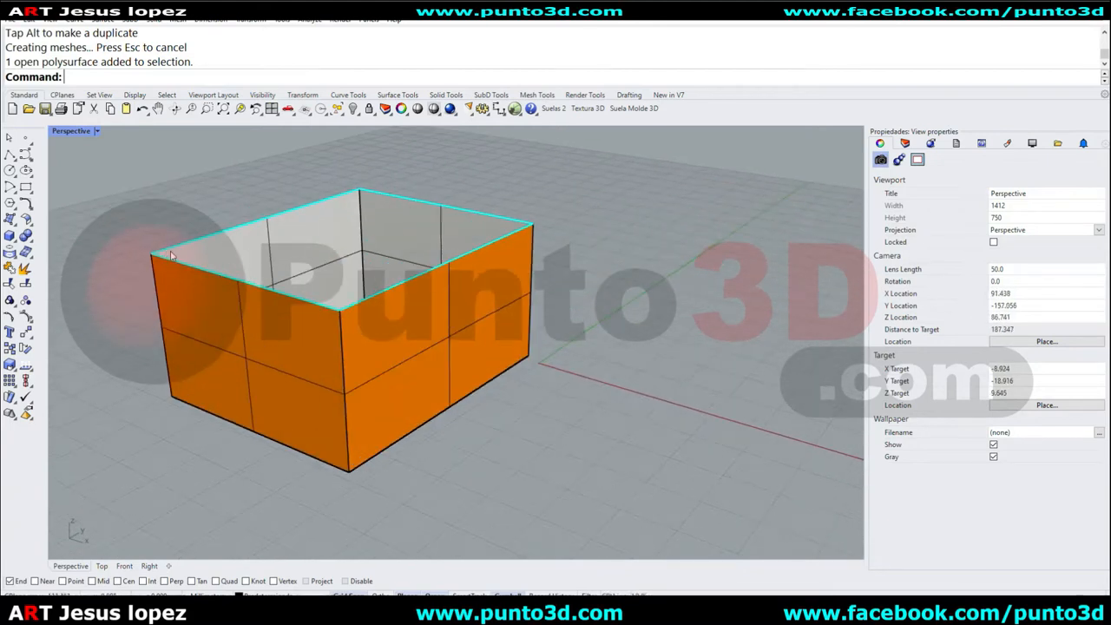
pyautogui.click(228, 250)
pyautogui.write('OffsetSrf')
pyautogui.press('Return')
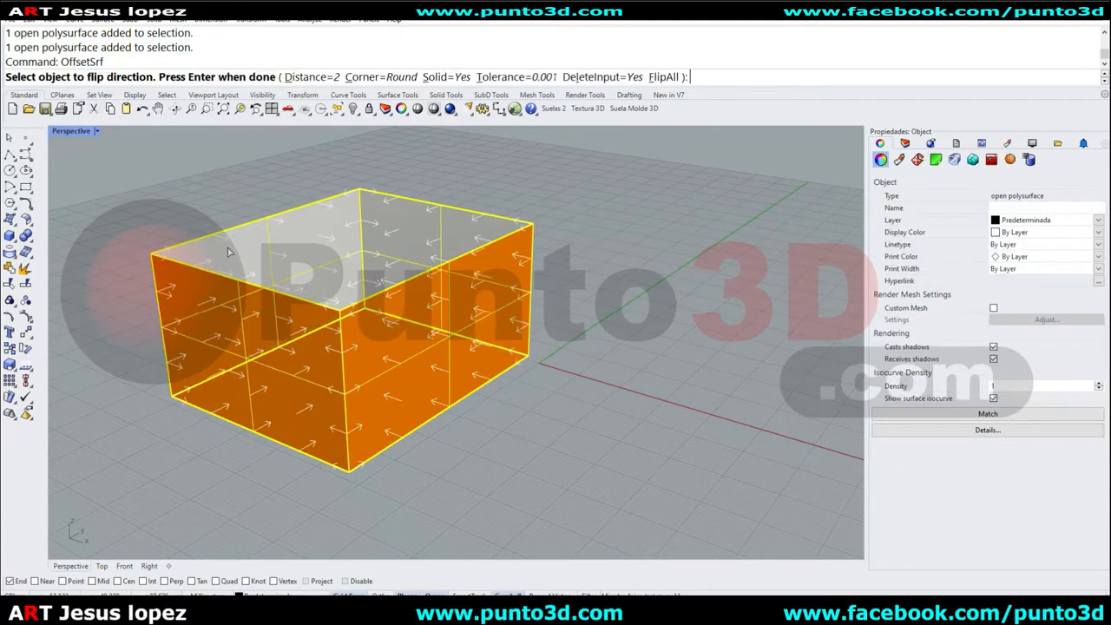
pyautogui.press('Return')
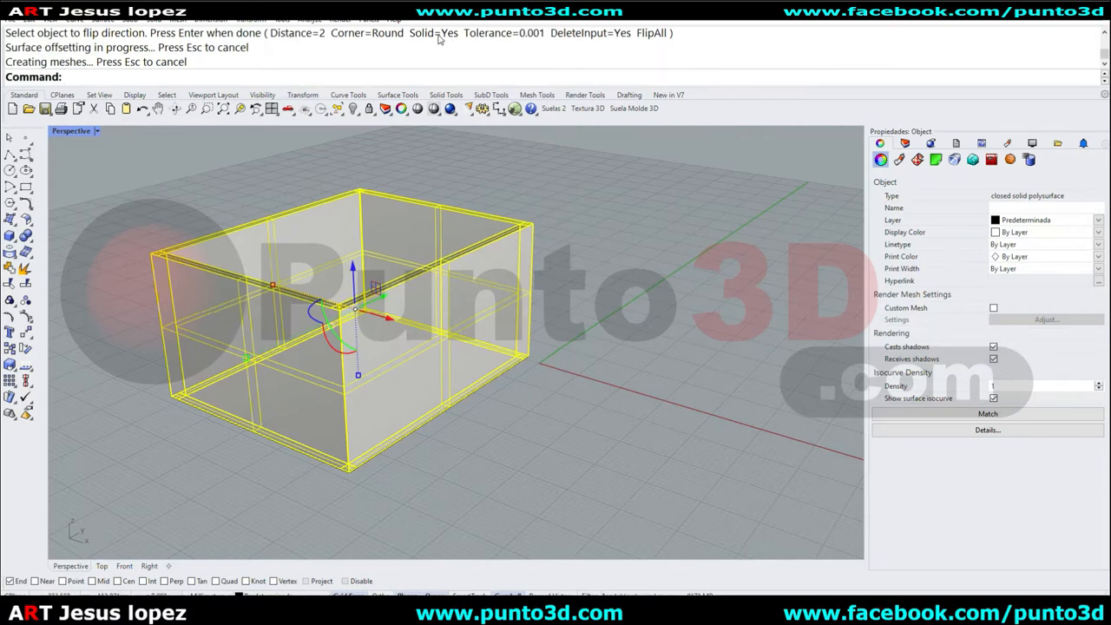
# Extract the front outer face of the thickened box and delete it.
pyautogui.click(577, 174)
pyautogui.moveTo(368, 325); pyautogui.dragTo(489, 311, button='right')
pyautogui.click(452, 302)
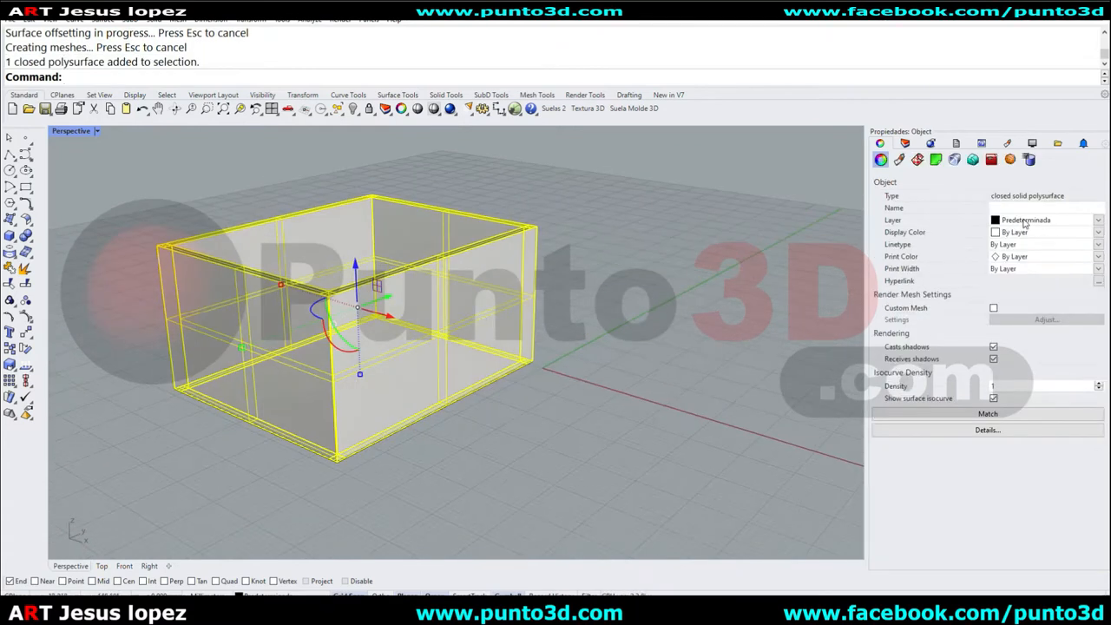
pyautogui.click(644, 257)
pyautogui.moveTo(367, 316)
pyautogui.mouseDown(button='right')
pyautogui.moveTo(385, 408)
pyautogui.moveTo(389, 291)
pyautogui.moveTo(408, 374)
pyautogui.moveTo(372, 216)
pyautogui.moveTo(396, 307)
pyautogui.moveTo(533, 272)
pyautogui.moveTo(382, 299)
pyautogui.mouseUp(button='right')
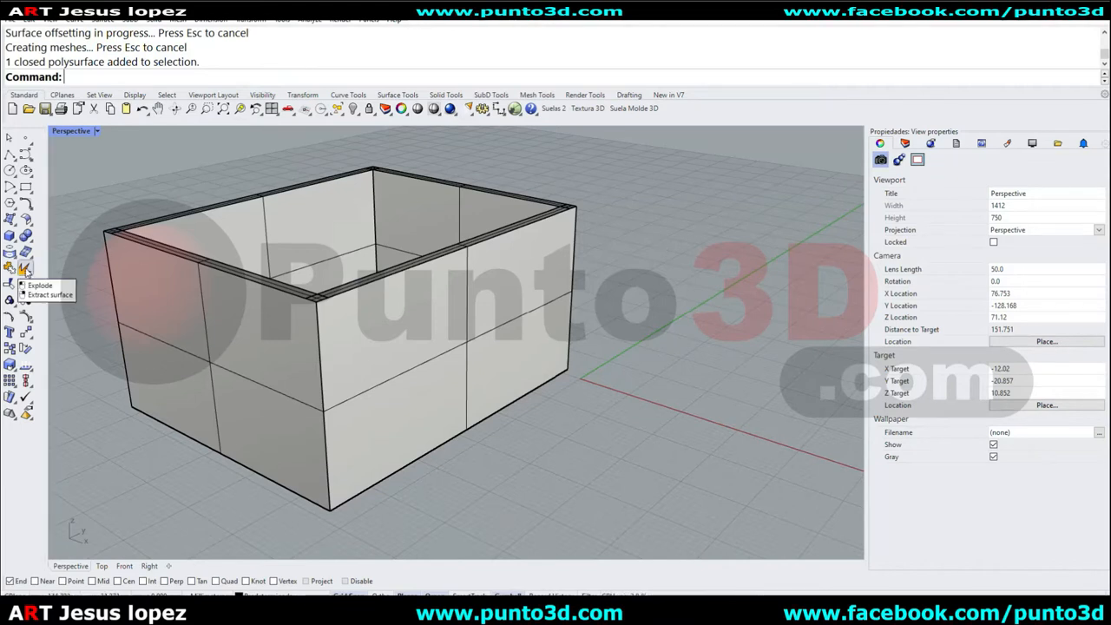
pyautogui.click(25, 269)
pyautogui.click(468, 293)
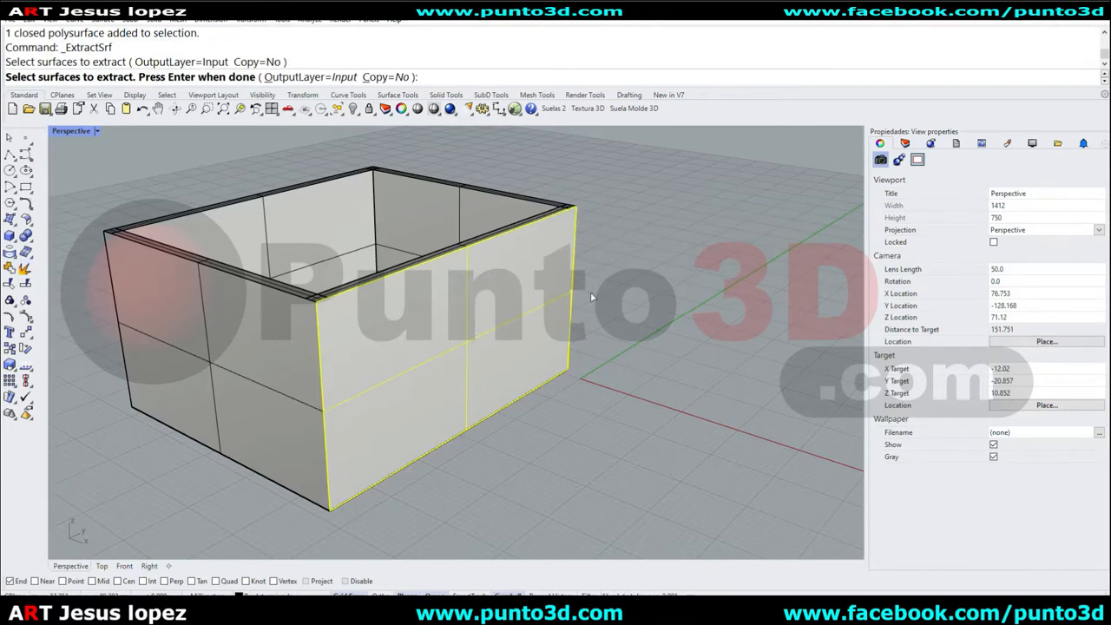
pyautogui.press('Return')
pyautogui.press('Delete')
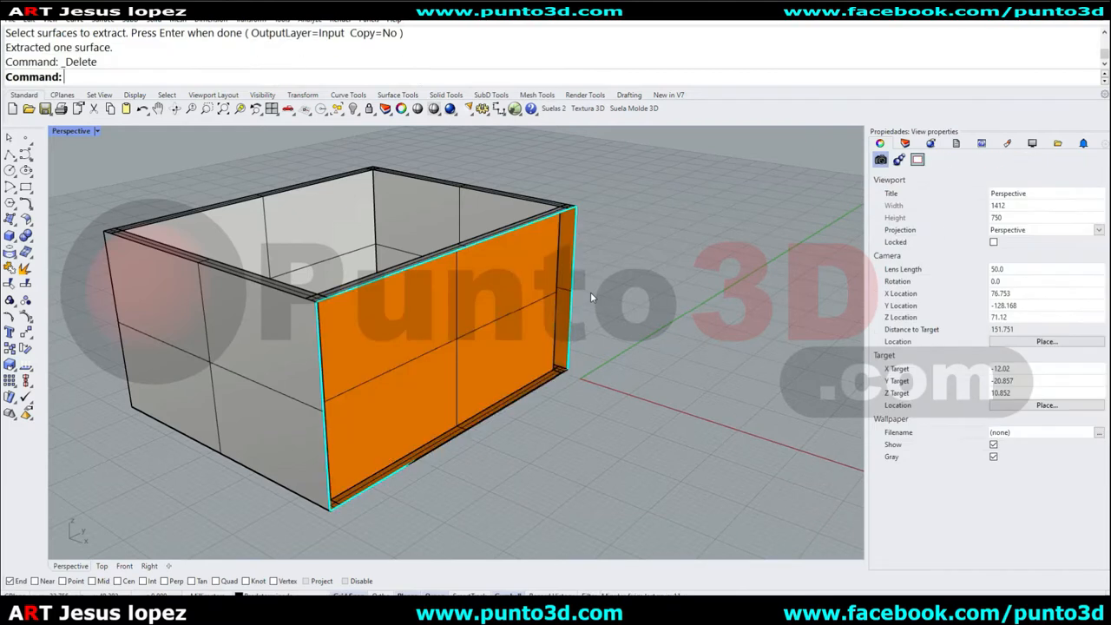
# Inspect the thickened open box from several angles, selecting it briefly to check its object type.
pyautogui.moveTo(617, 290); pyautogui.dragTo(250, 287, button='right')
pyautogui.scroll(3, 250, 287)
pyautogui.scroll(-3, 261, 308)
pyautogui.moveTo(262, 308); pyautogui.dragTo(547, 234, button='right')
pyautogui.scroll(3, 269, 271)
pyautogui.scroll(-4, 269, 269)
pyautogui.scroll(3, 547, 234)
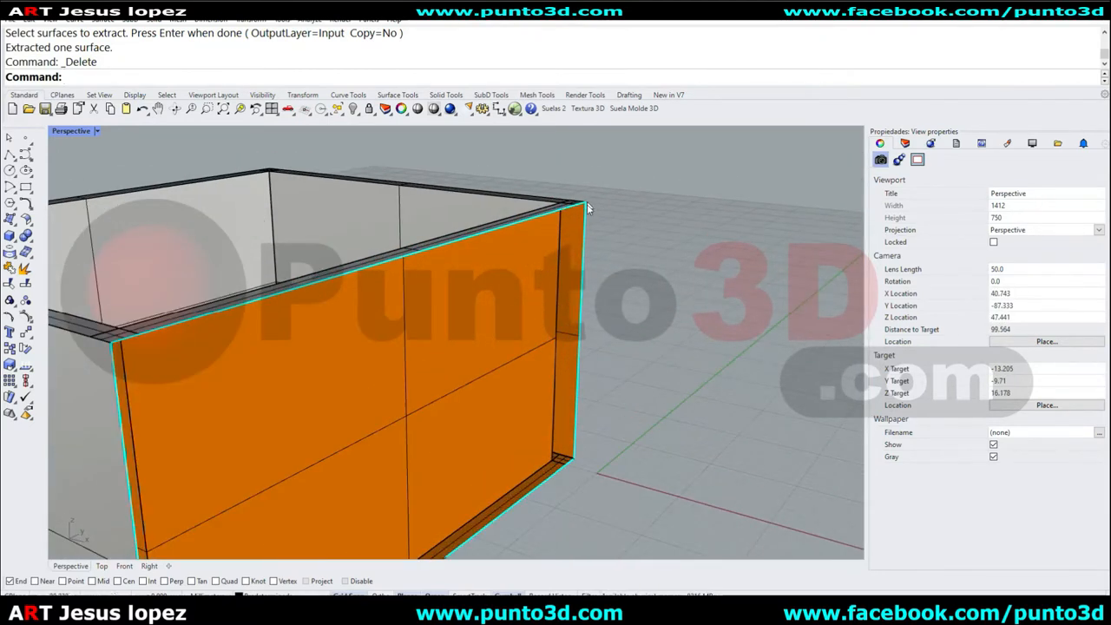
pyautogui.scroll(-4, 587, 347)
pyautogui.moveTo(587, 358); pyautogui.dragTo(237, 311, button='right')
pyautogui.scroll(3, 237, 311)
pyautogui.click(316, 343)
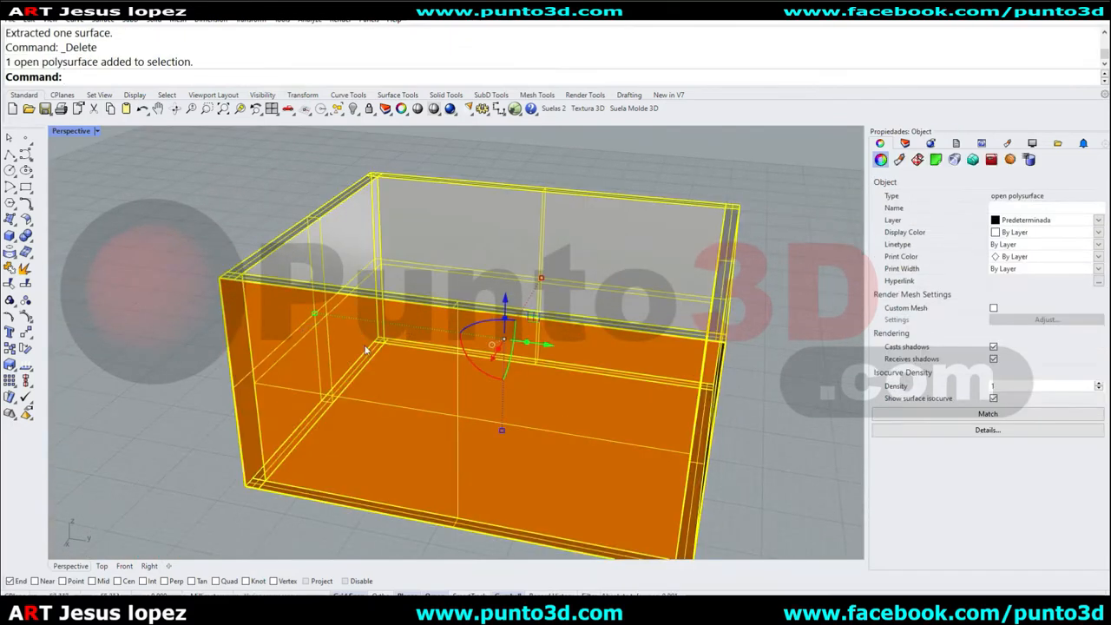
pyautogui.click(792, 250)
pyautogui.scroll(-4, 791, 252)
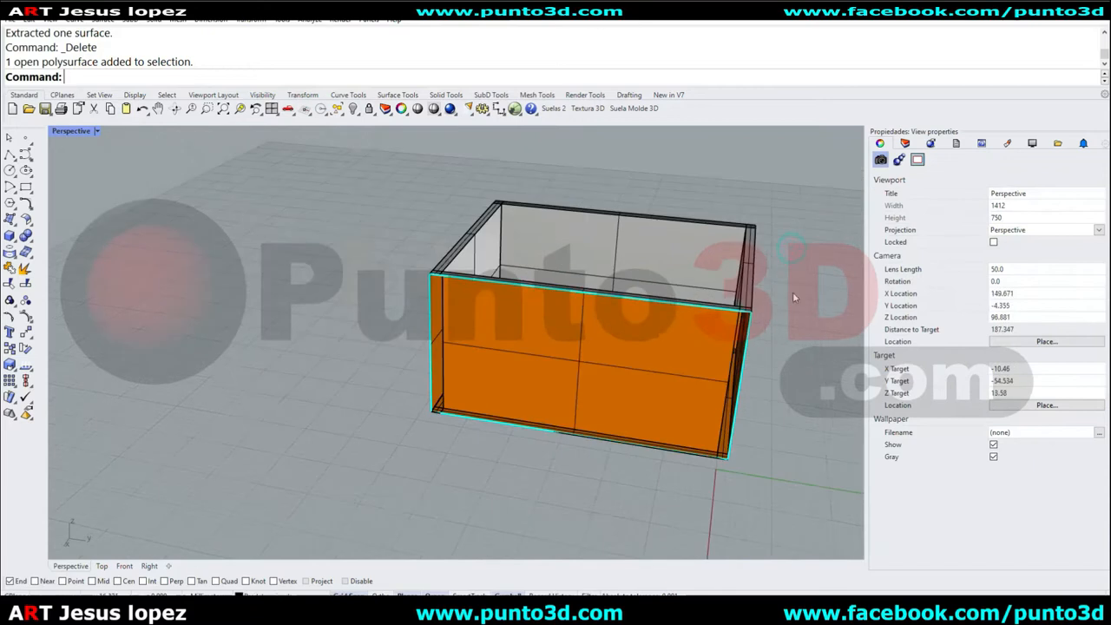
pyautogui.moveTo(797, 288); pyautogui.dragTo(488, 368, button='right')
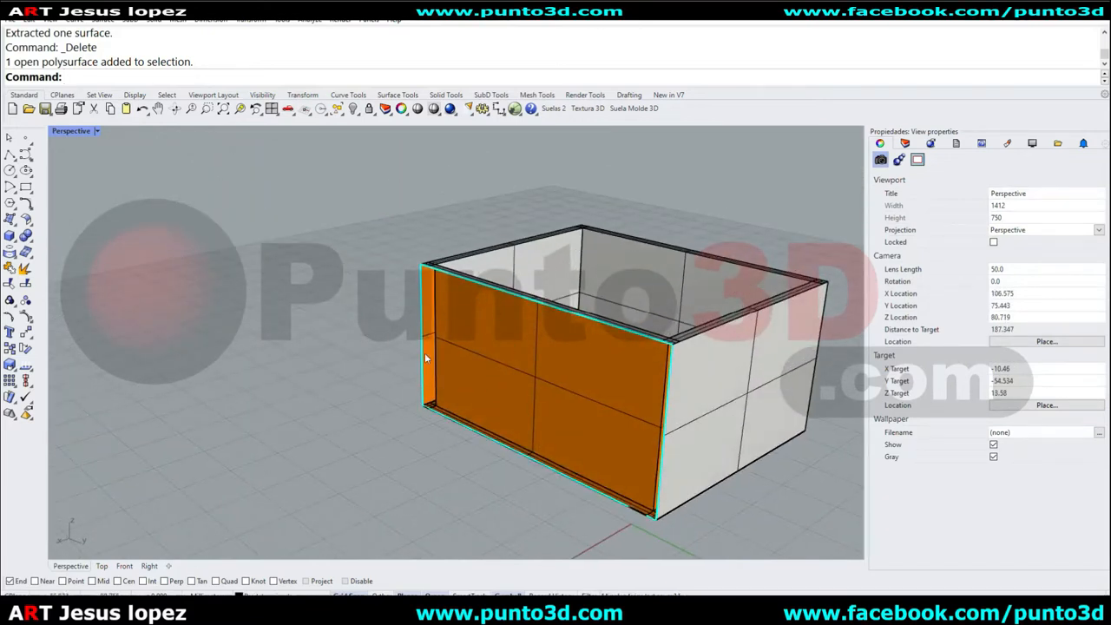
# Restore the Shaded display mode defaults and set its backface settings to a single color for all backfaces.
pyautogui.click(74, 131)
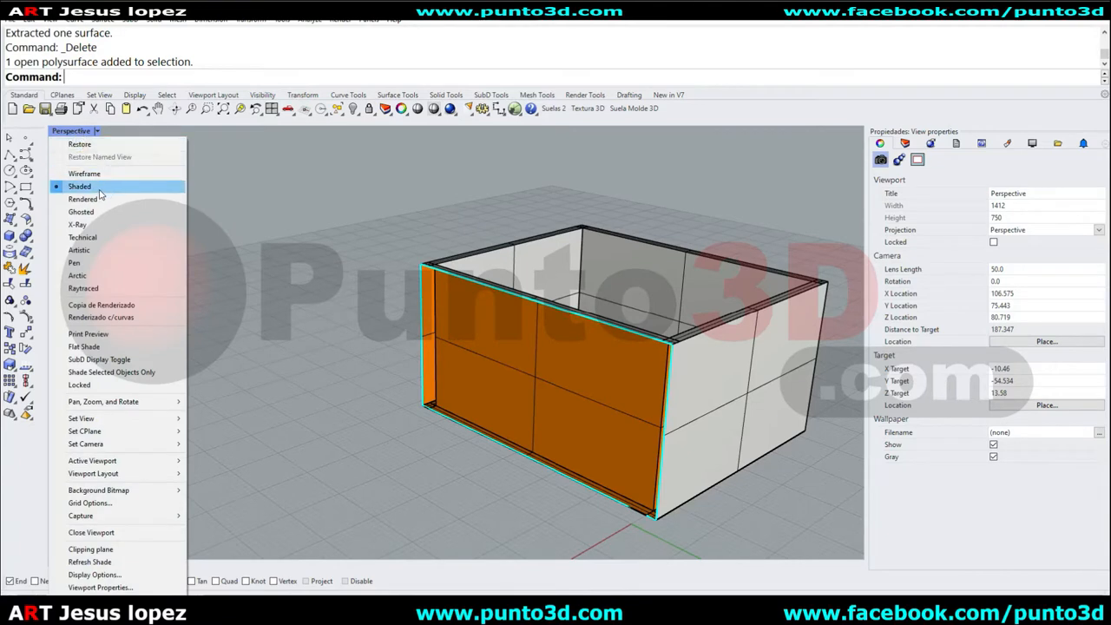
pyautogui.click(132, 577)
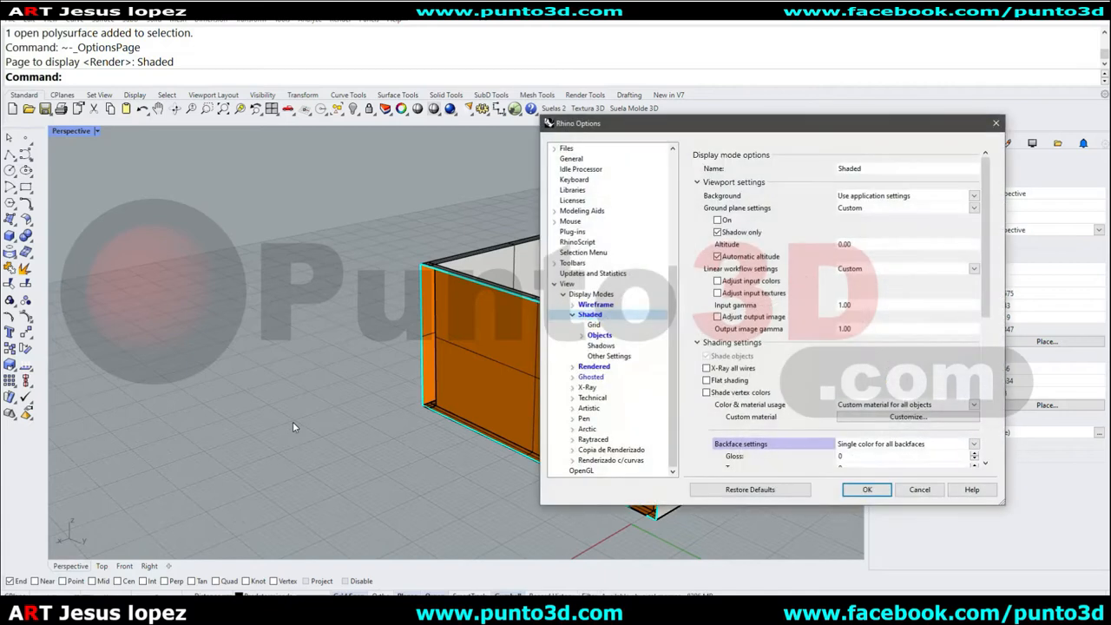
pyautogui.click(775, 490)
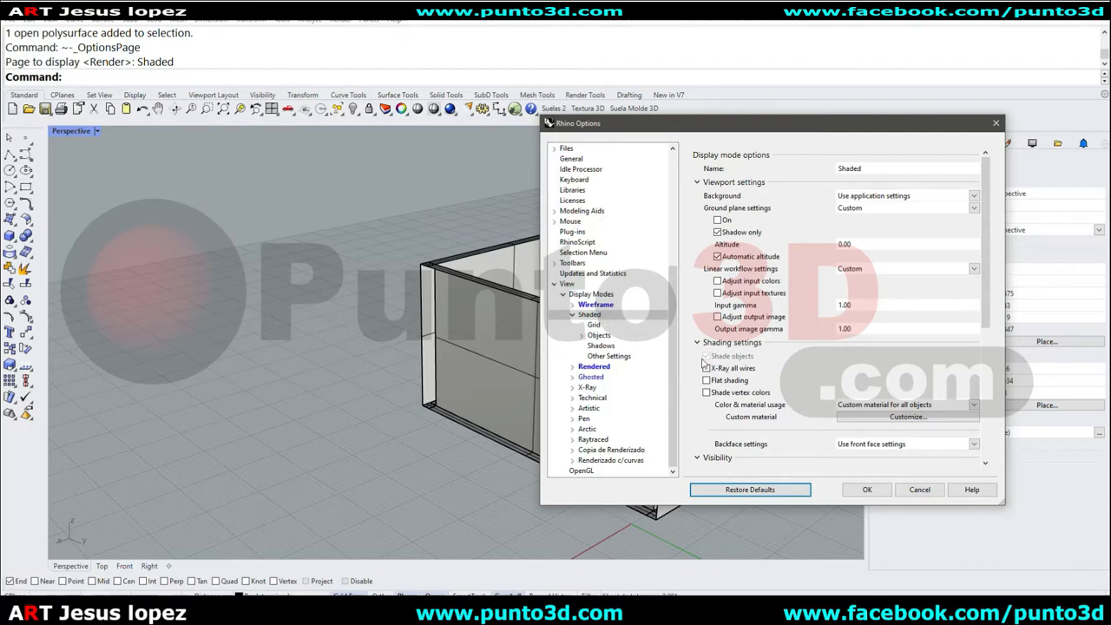
pyautogui.moveTo(986, 198); pyautogui.dragTo(986, 297)
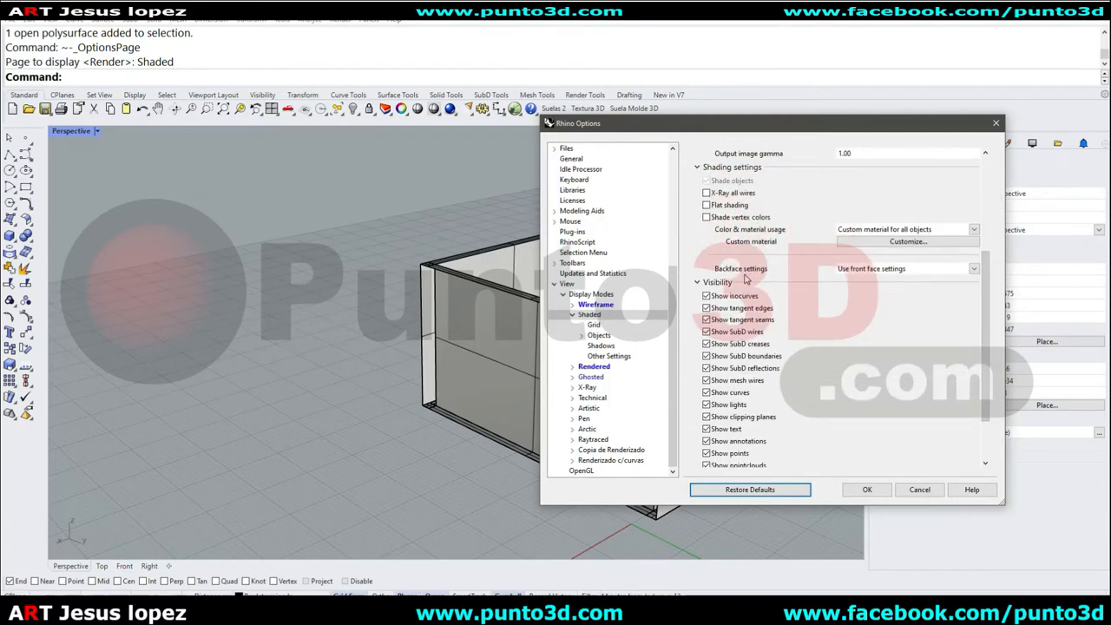
pyautogui.click(911, 275)
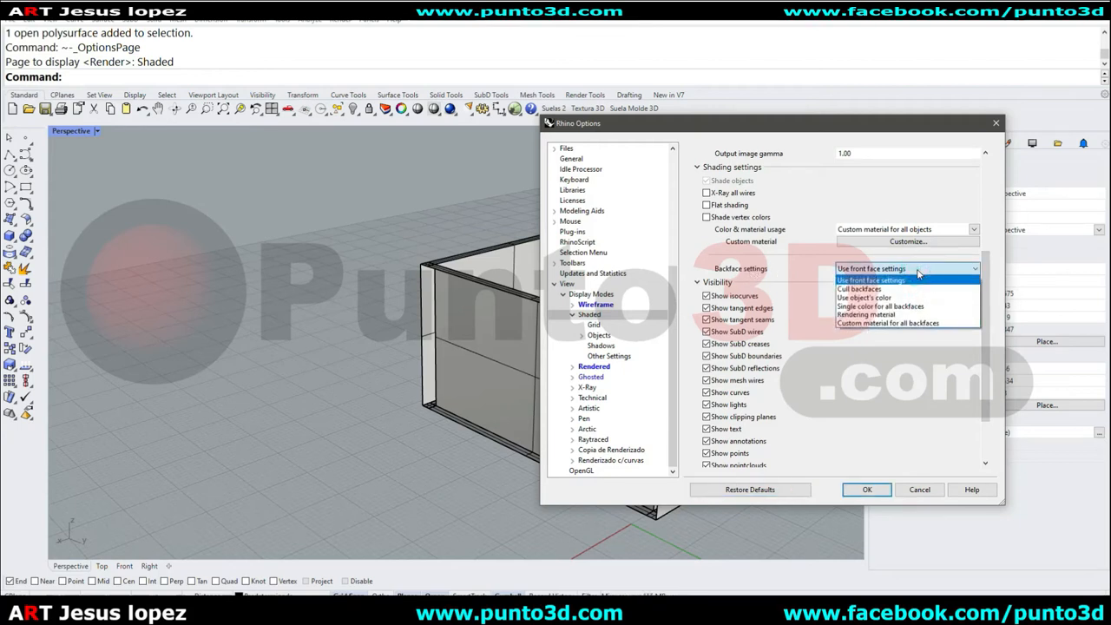
pyautogui.click(925, 307)
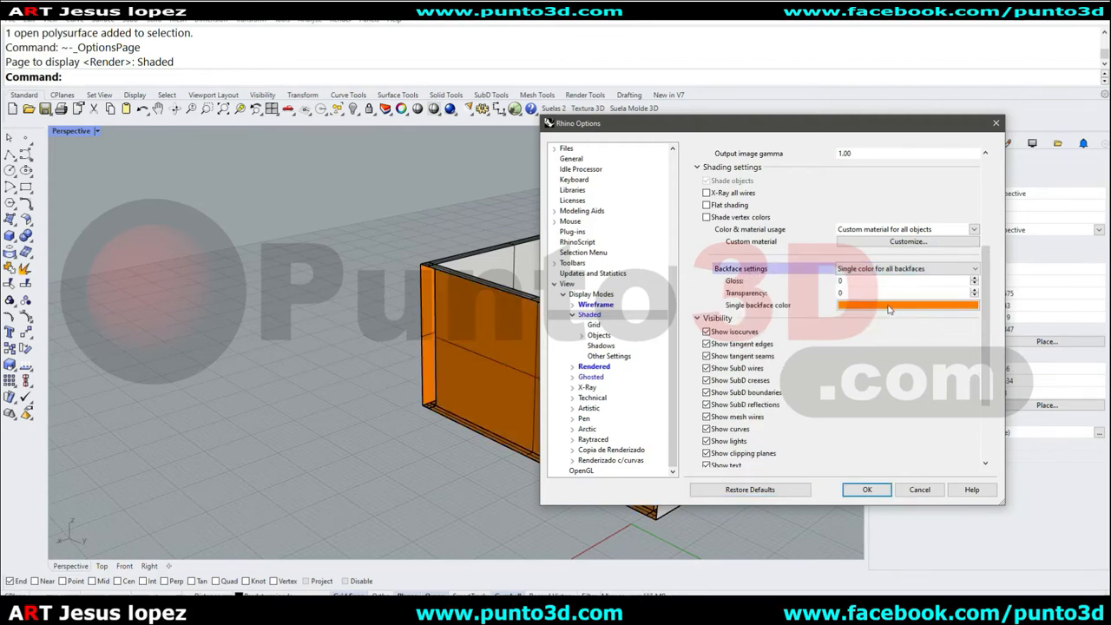
pyautogui.click(891, 308)
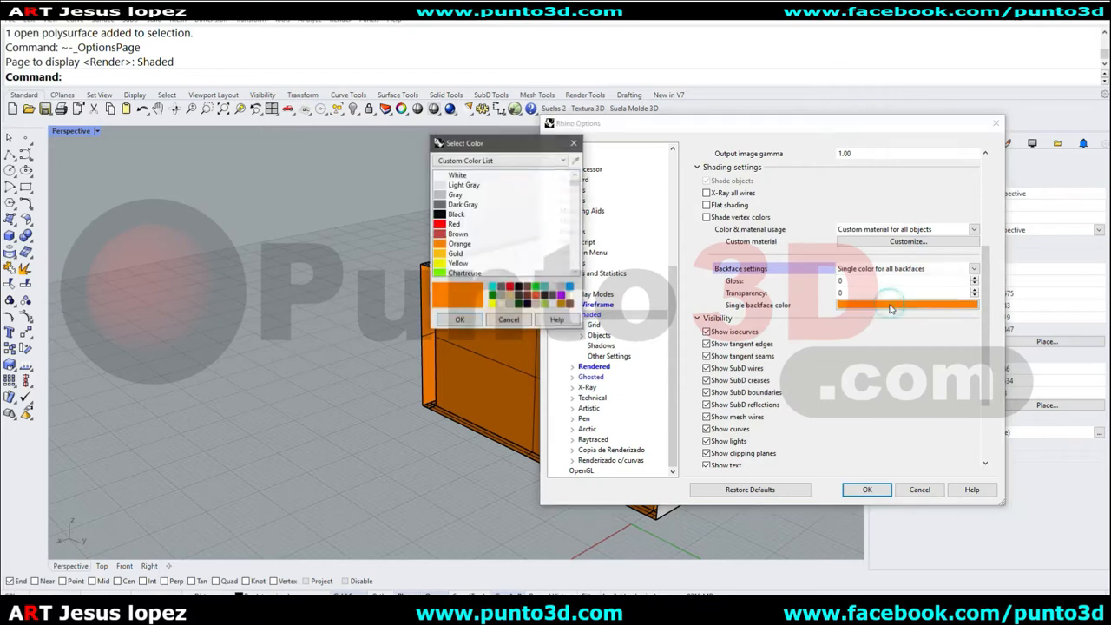
pyautogui.click(574, 241)
pyautogui.click(575, 243)
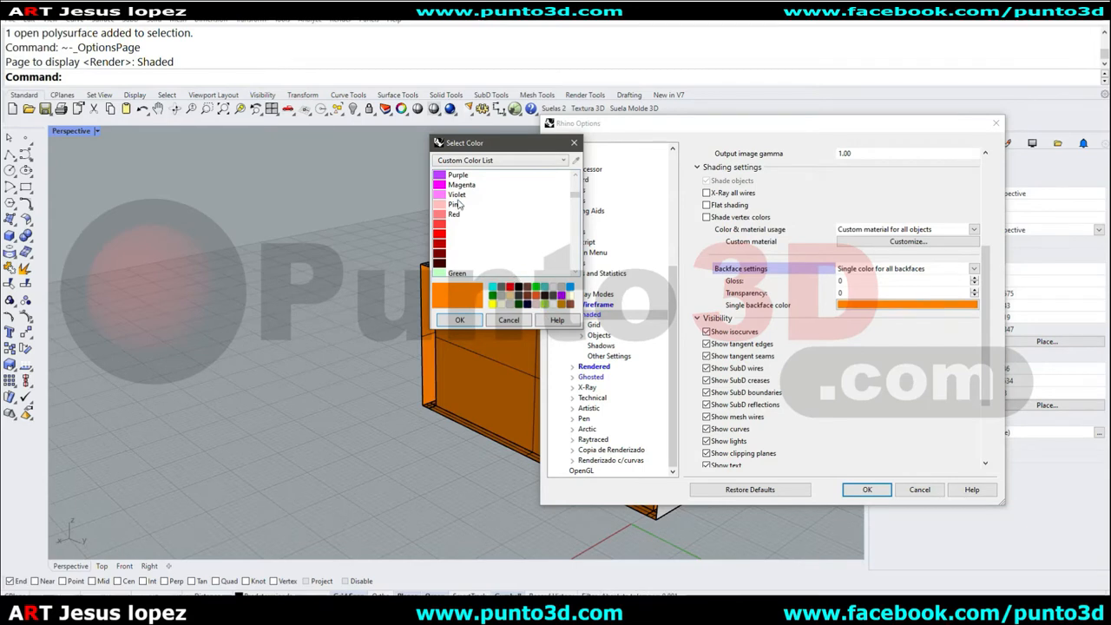
pyautogui.click(513, 320)
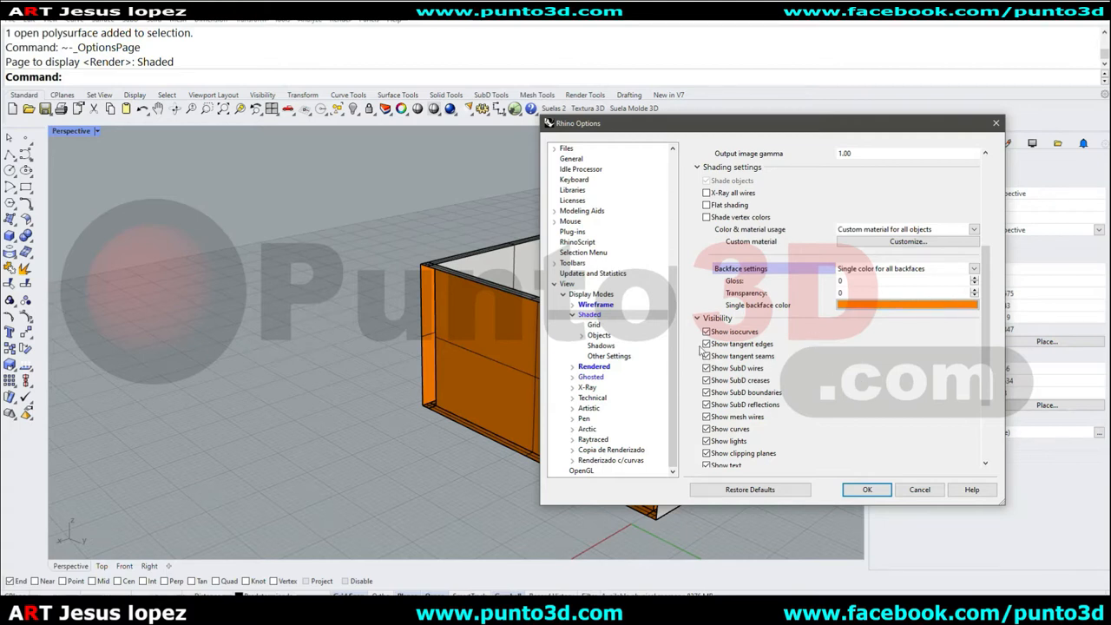
# Set the Shaded mode surfaces to use separate naked edge settings with a naked edge thickness of 3 pixels.
pyautogui.click(581, 336)
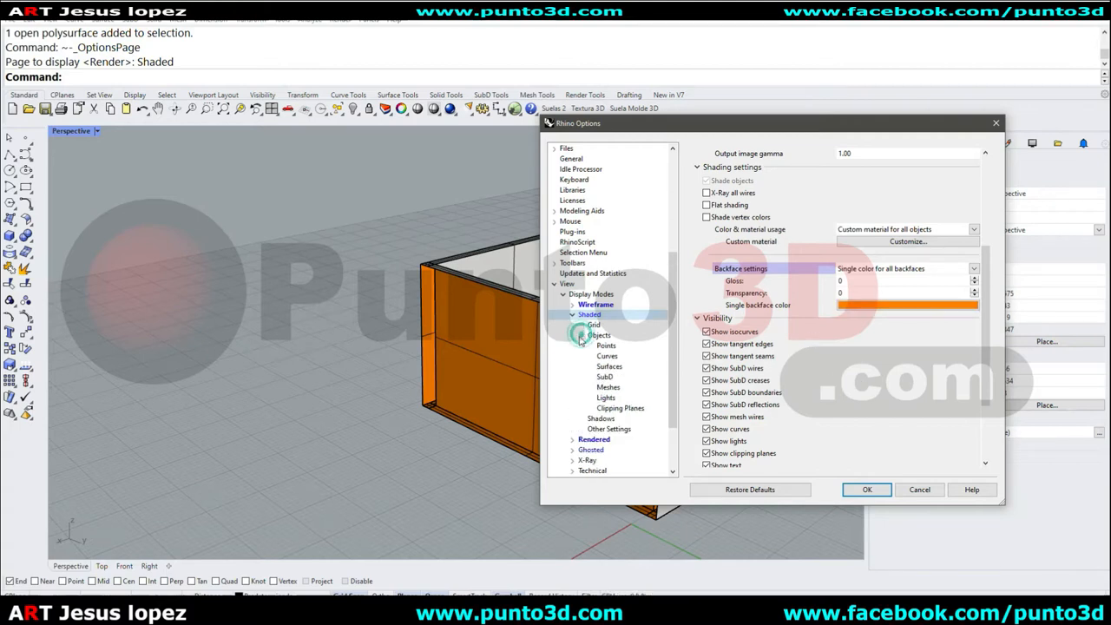
pyautogui.click(616, 368)
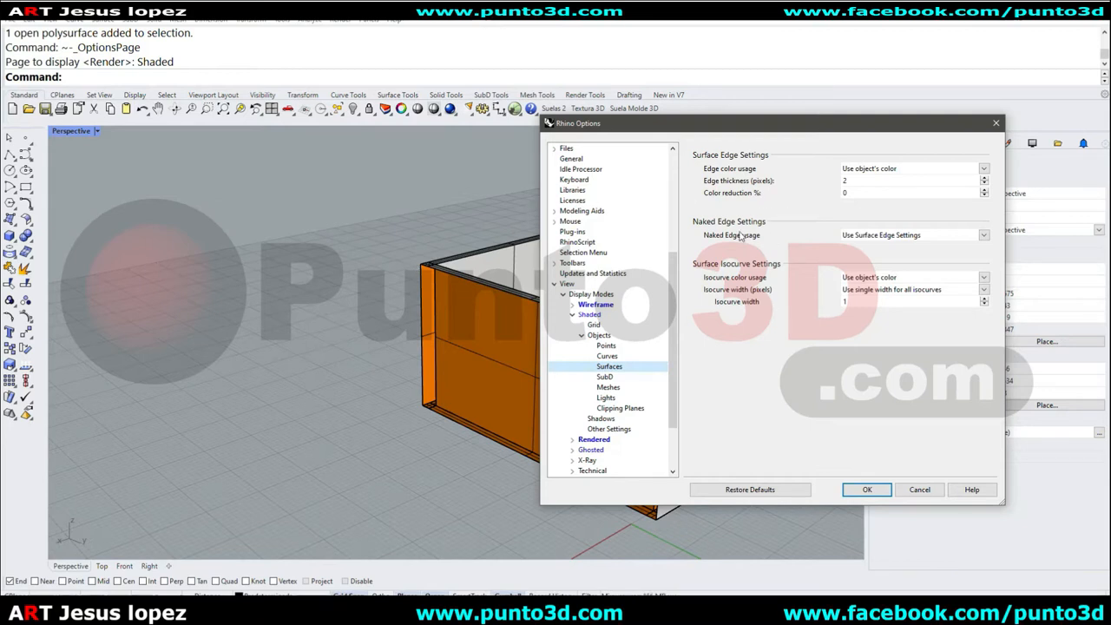
pyautogui.click(912, 236)
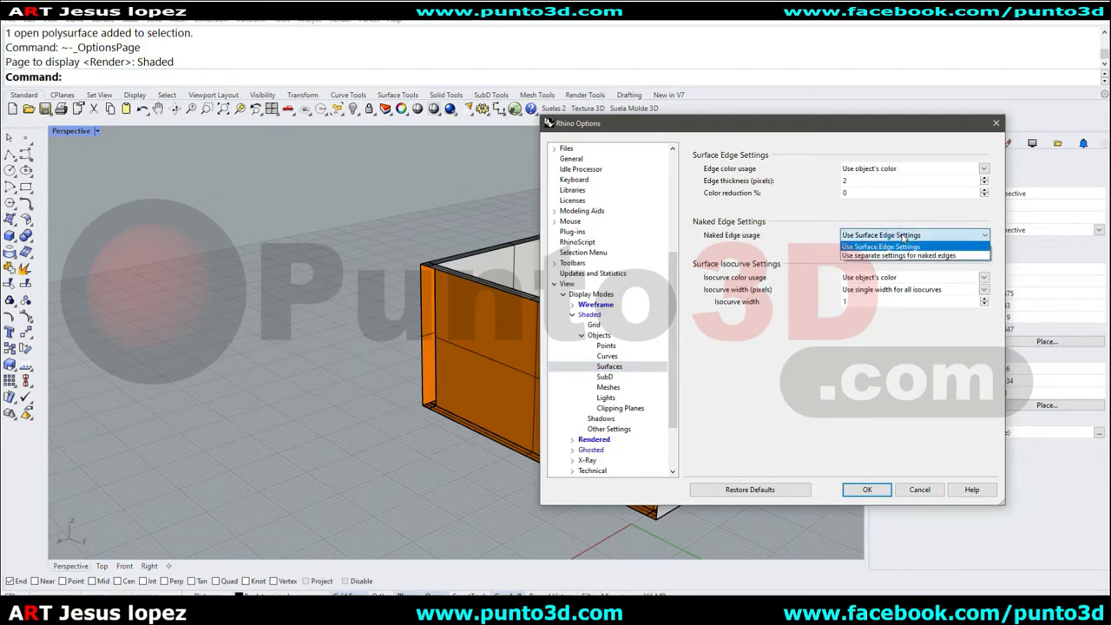
pyautogui.click(922, 255)
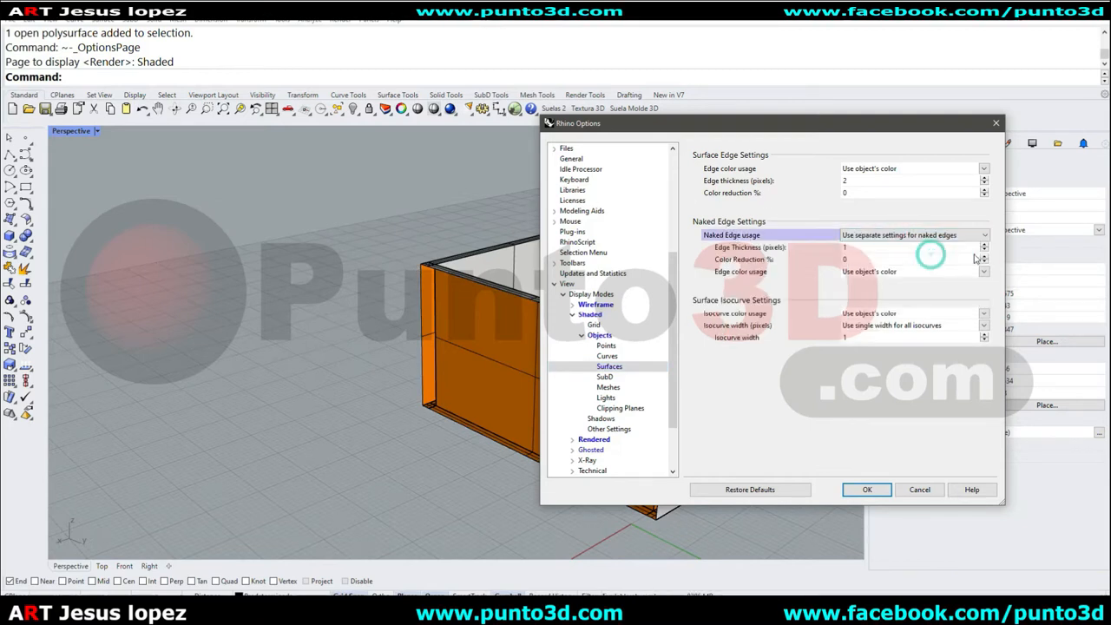
pyautogui.doubleClick(867, 247)
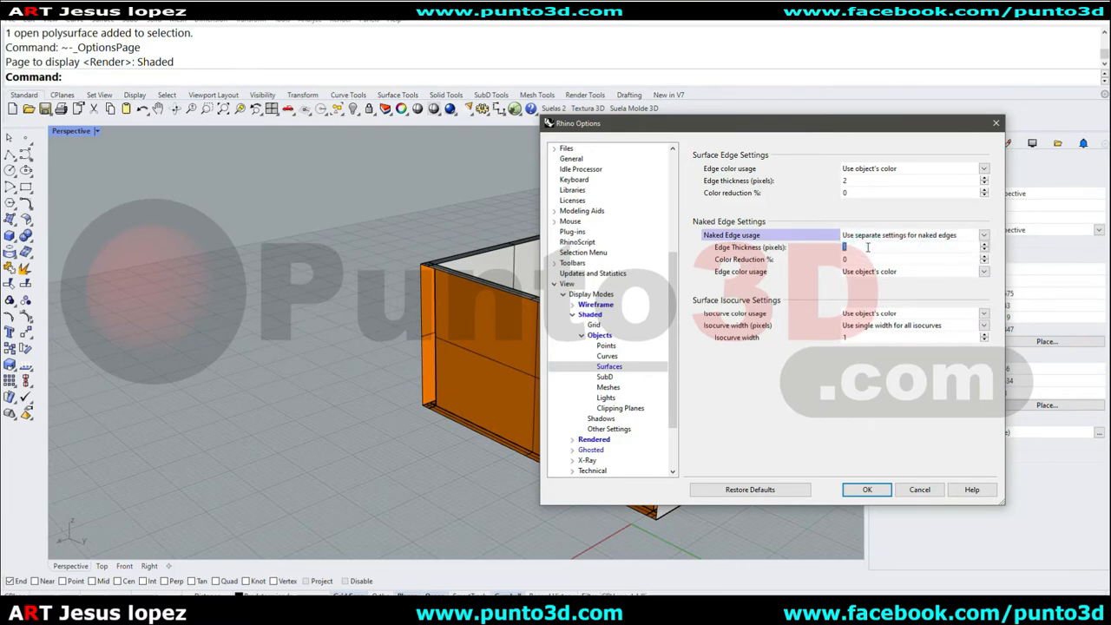
pyautogui.write('3')
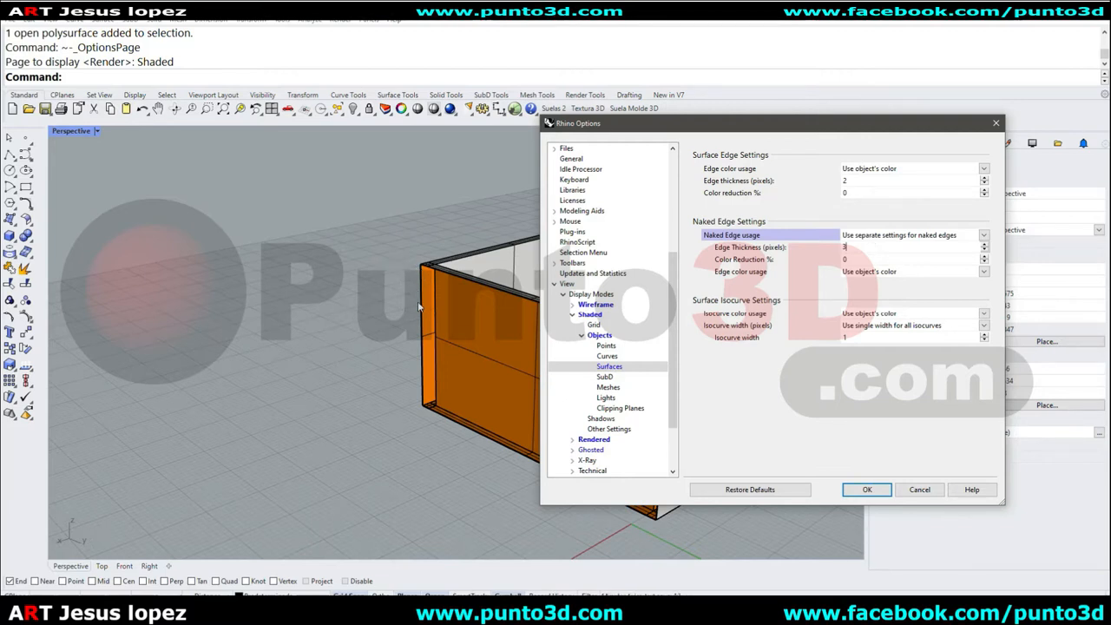
# Give all naked edges a single cyan color and apply the display options.
pyautogui.click(904, 272)
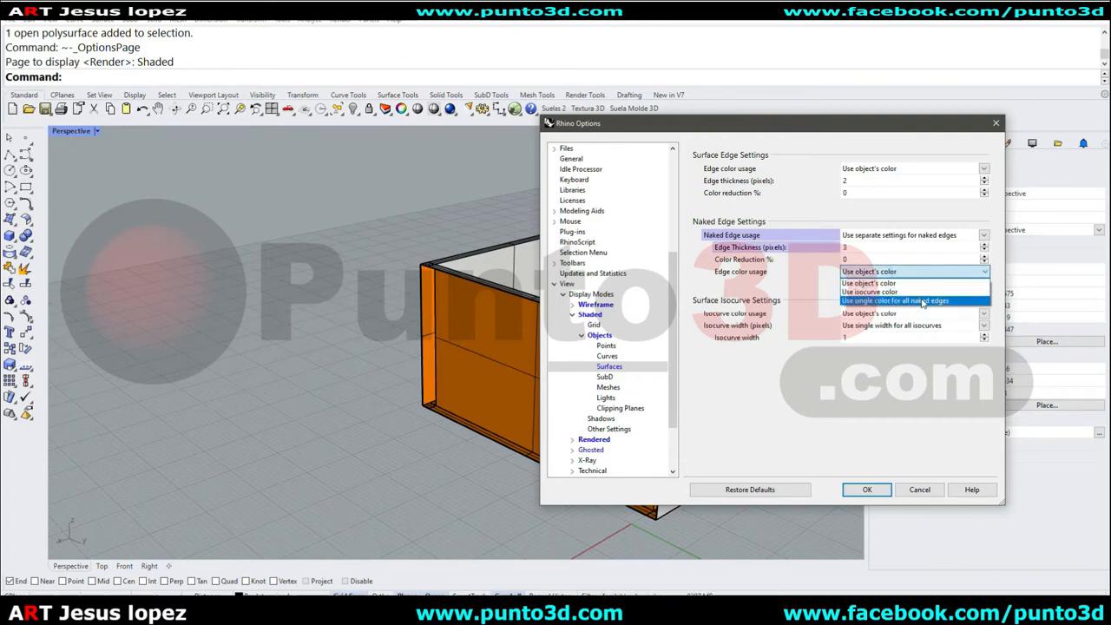
pyautogui.click(918, 291)
pyautogui.click(919, 284)
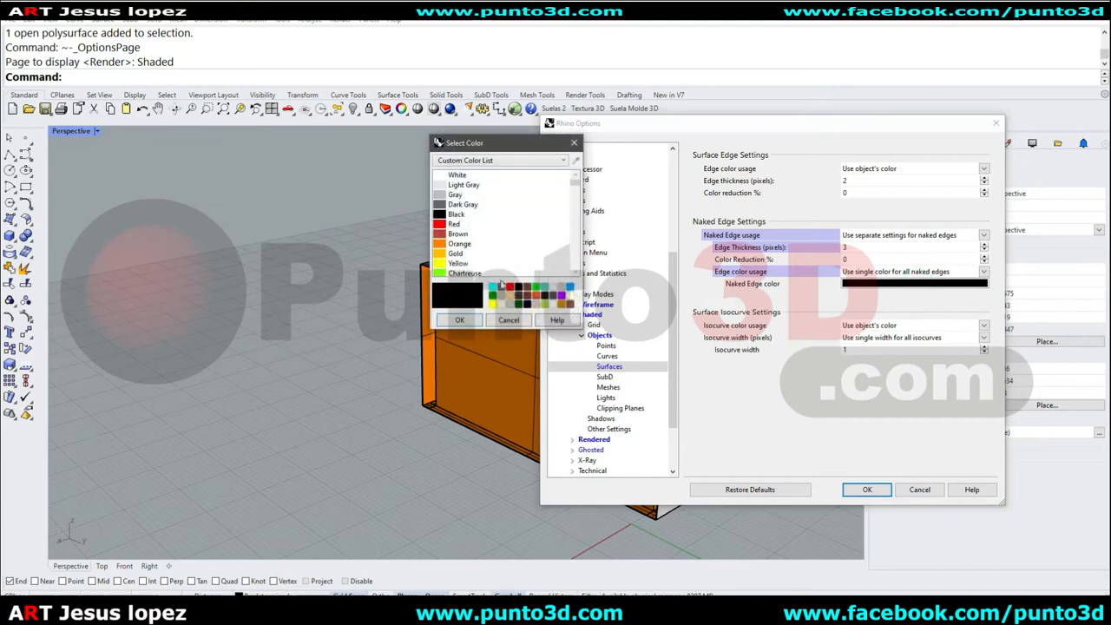
pyautogui.click(459, 319)
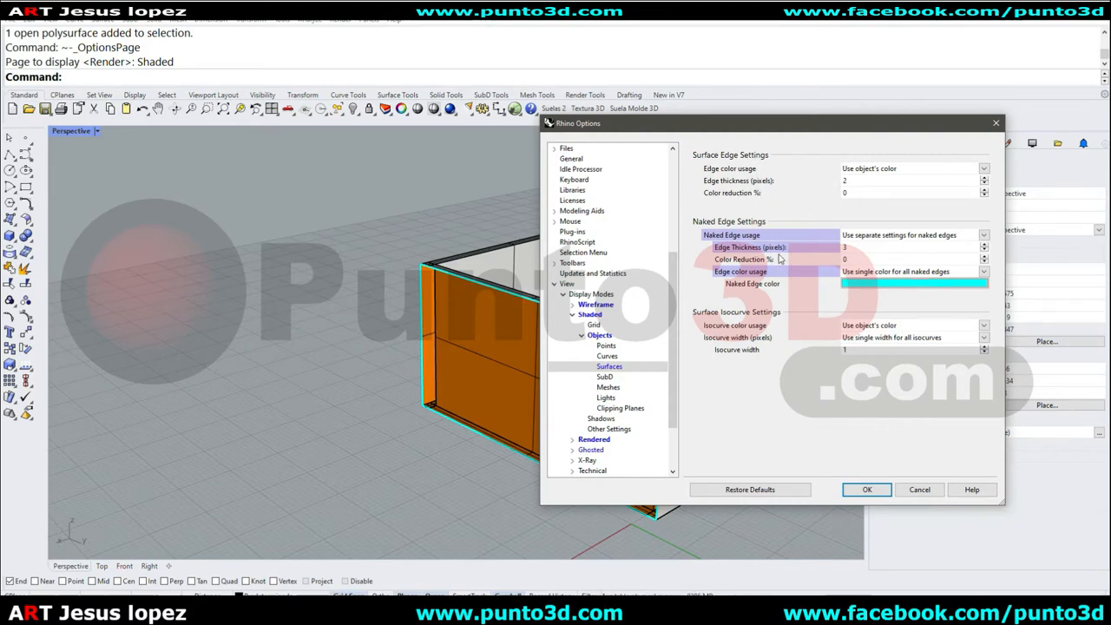
pyautogui.click(869, 491)
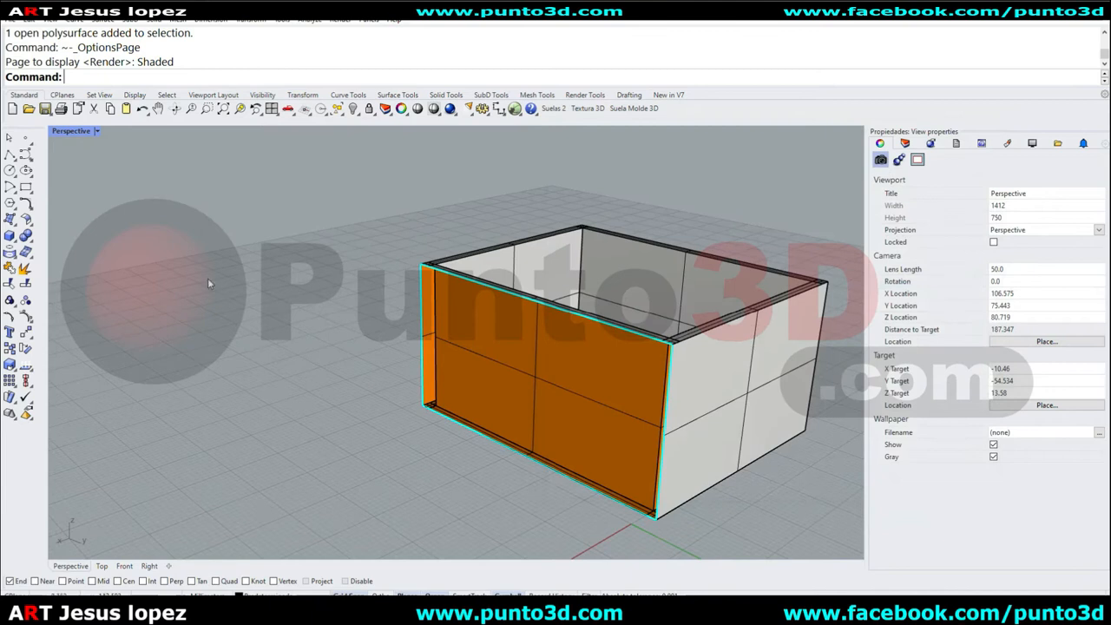
# Draw a four-point interpolated curve beside the box and move it closer to the box.
pyautogui.click(32, 161)
pyautogui.click(59, 160)
pyautogui.click(251, 354)
pyautogui.click(181, 393)
pyautogui.click(237, 450)
pyautogui.click(158, 478)
pyautogui.rightClick(155, 479)
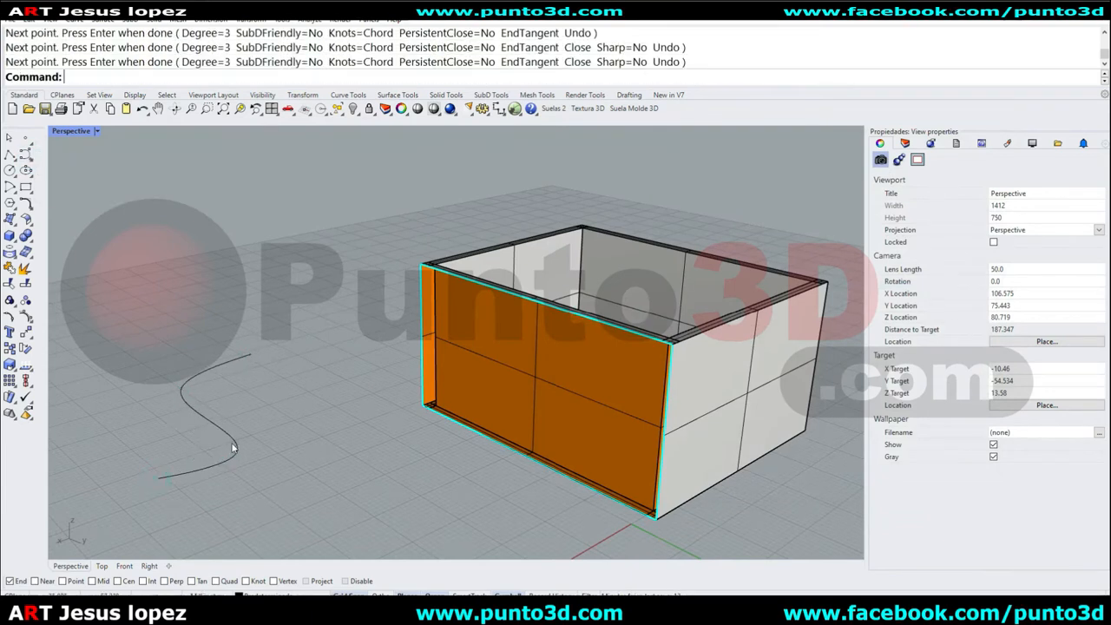
pyautogui.moveTo(228, 426); pyautogui.dragTo(365, 406)
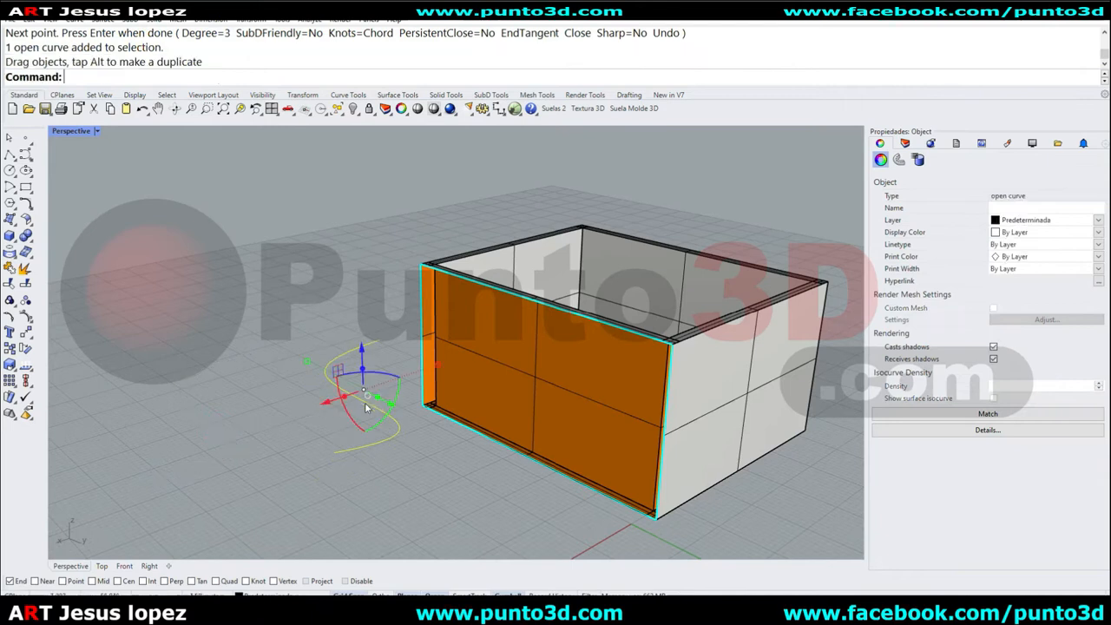
pyautogui.click(281, 275)
# Open the viewport's display options and set the Shaded mode curve width to 3 pixels.
pyautogui.click(94, 131)
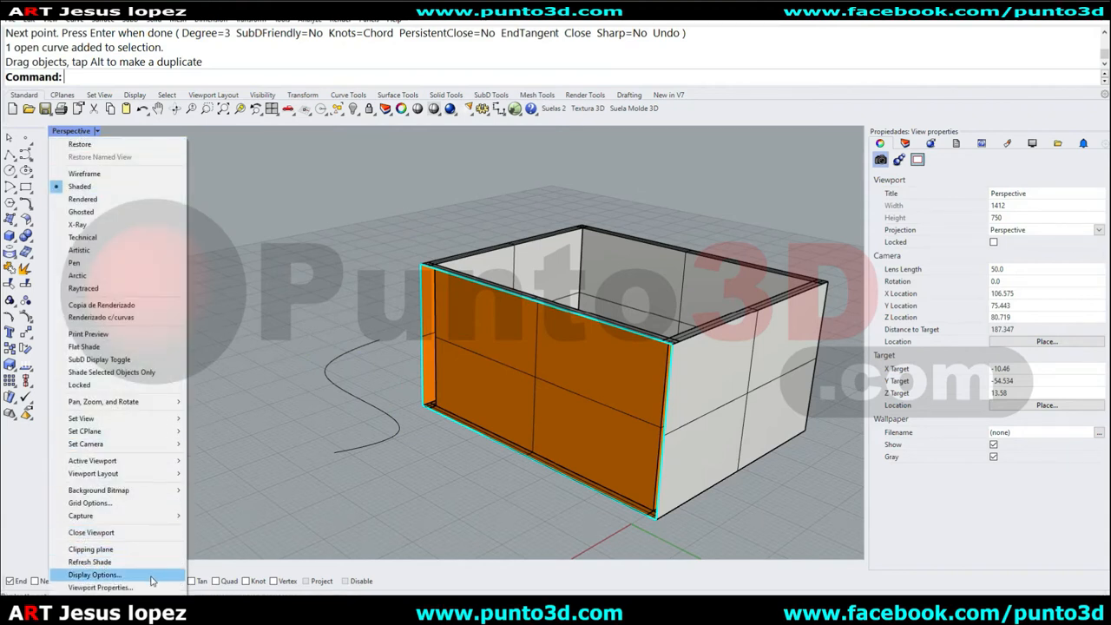
pyautogui.click(96, 575)
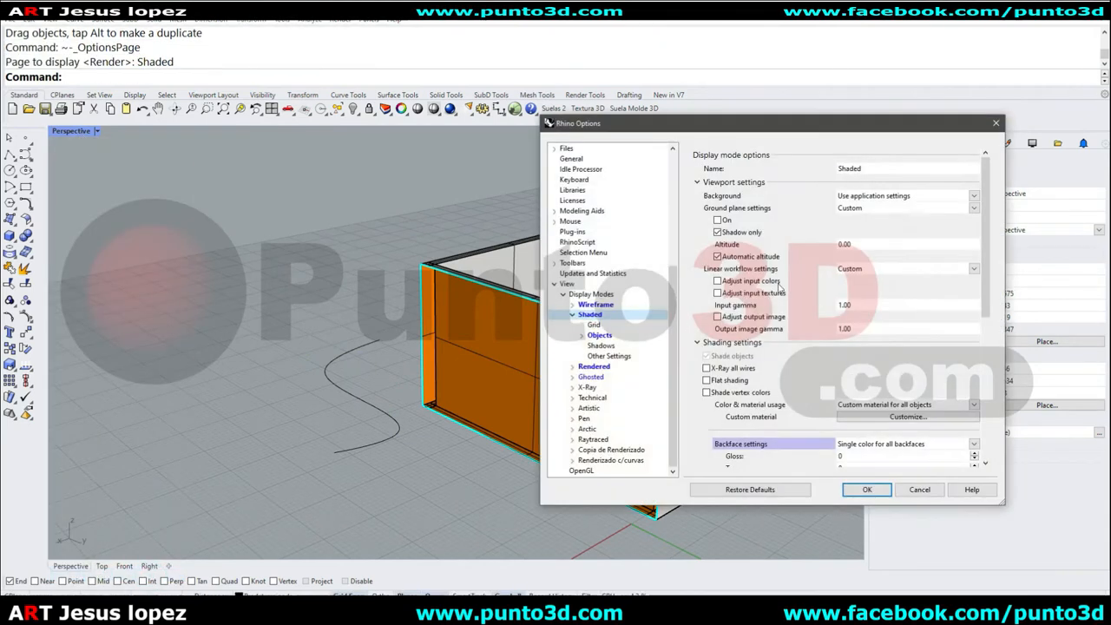
pyautogui.click(582, 335)
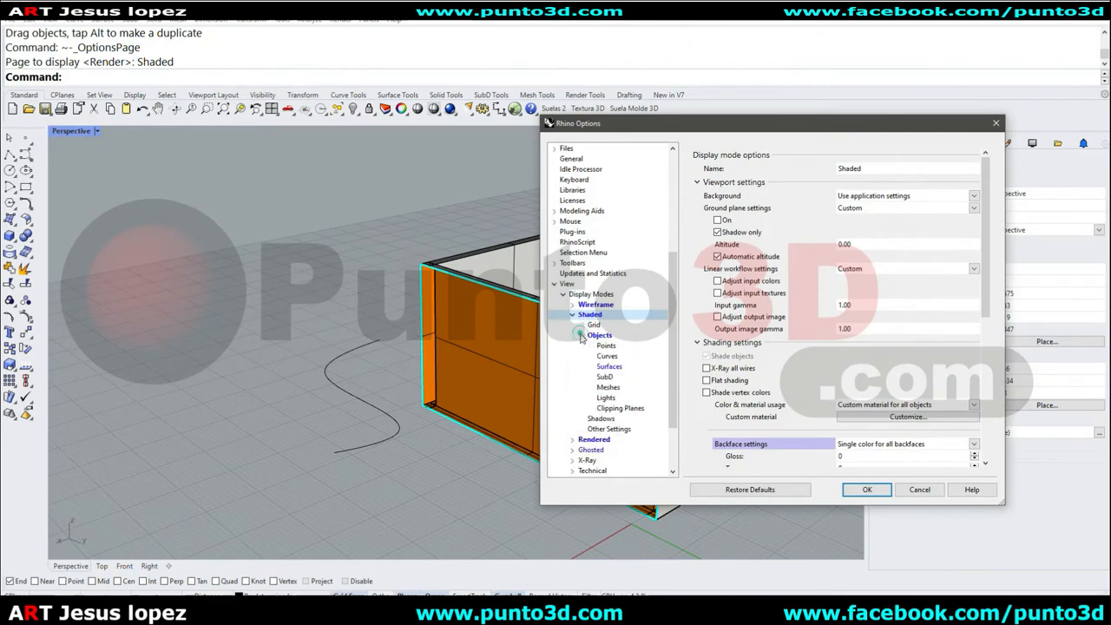
pyautogui.click(606, 356)
pyautogui.click(834, 180)
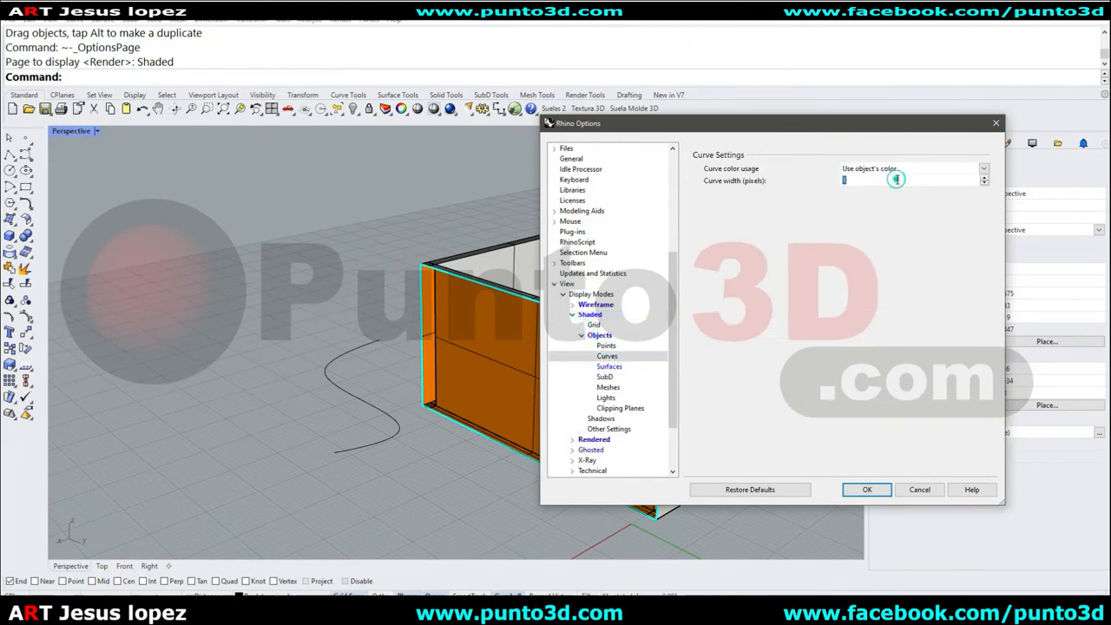
pyautogui.click(985, 178)
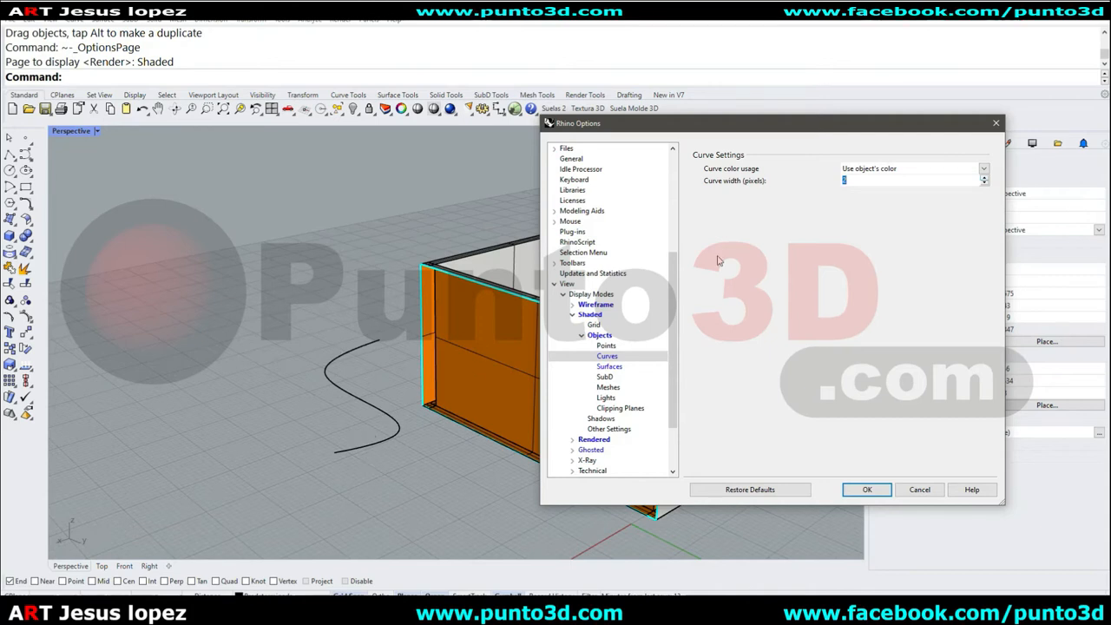
pyautogui.click(884, 180)
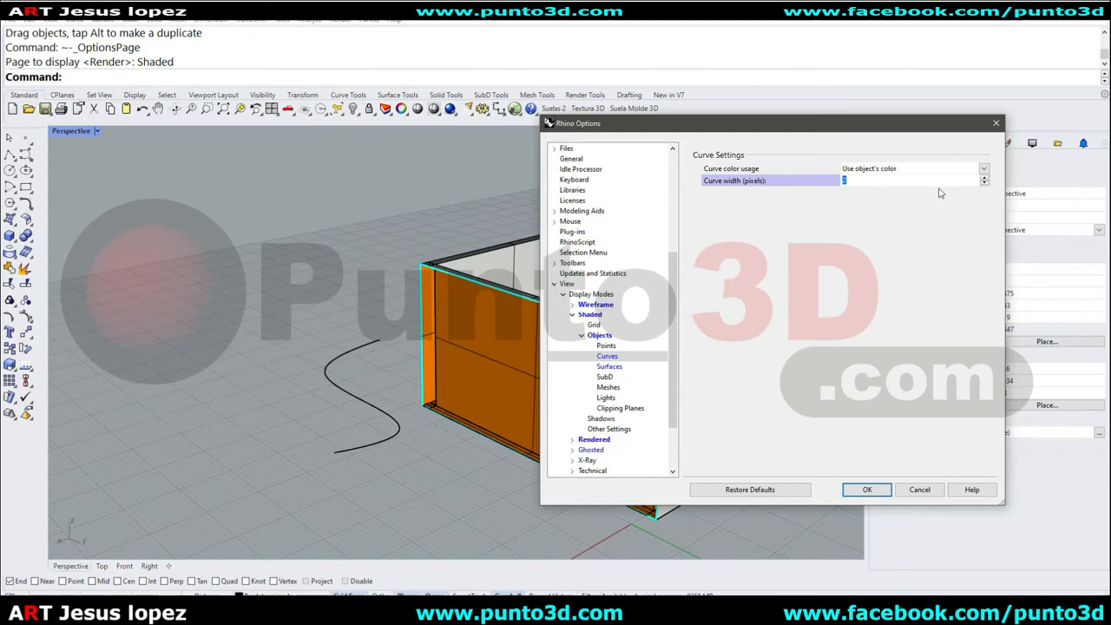
pyautogui.write('3')
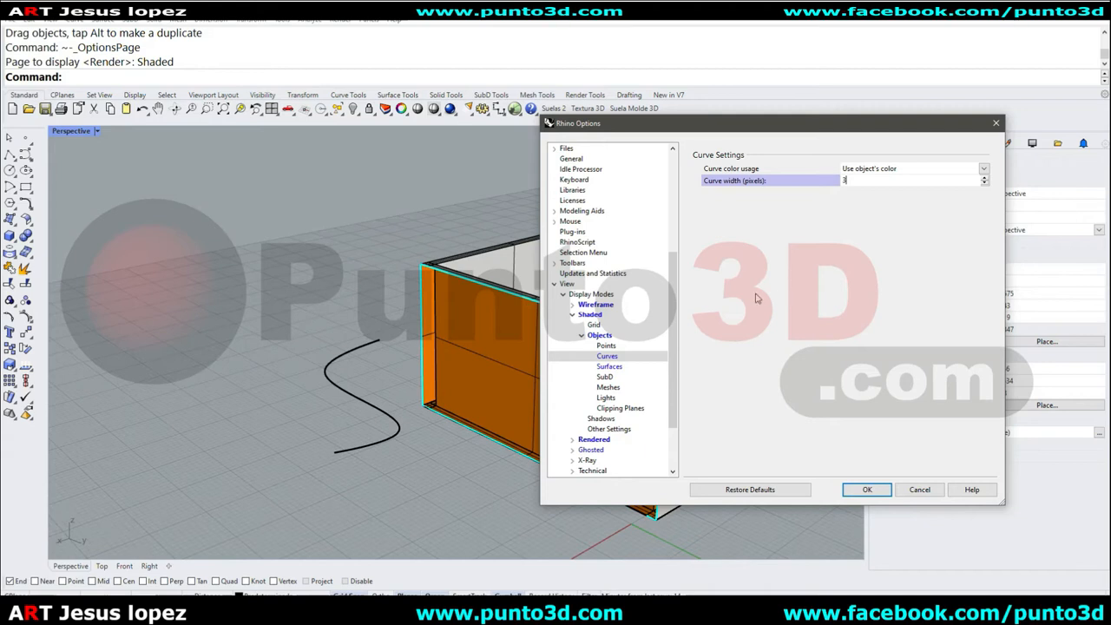
# Turn on control points when selecting a curve, light or annotation in the Mouse options, and apply the options.
pyautogui.click(602, 338)
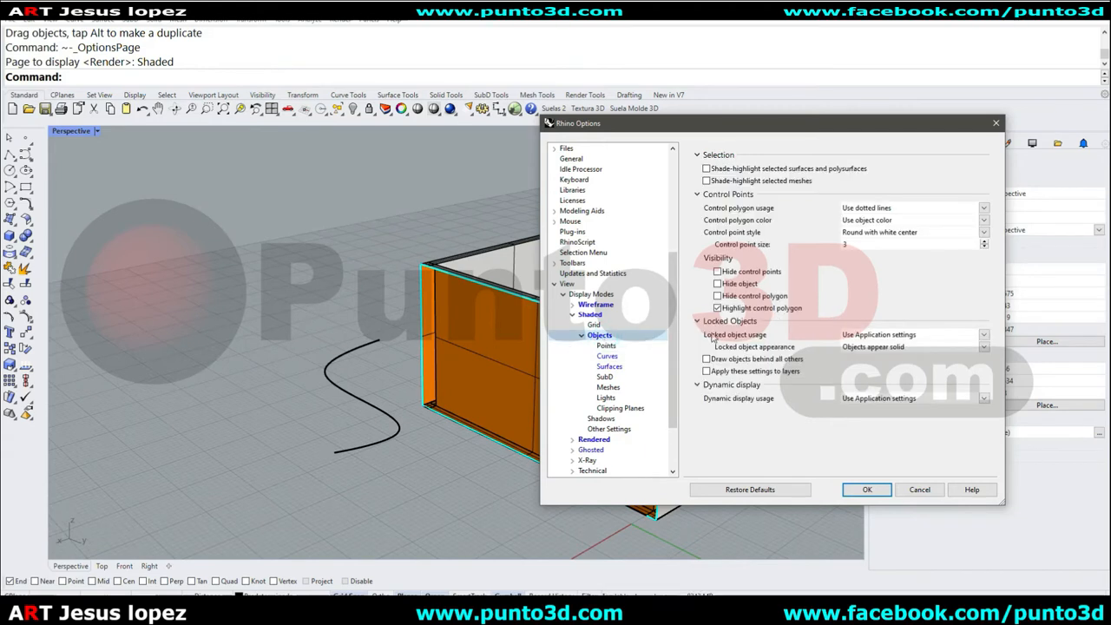
pyautogui.click(581, 337)
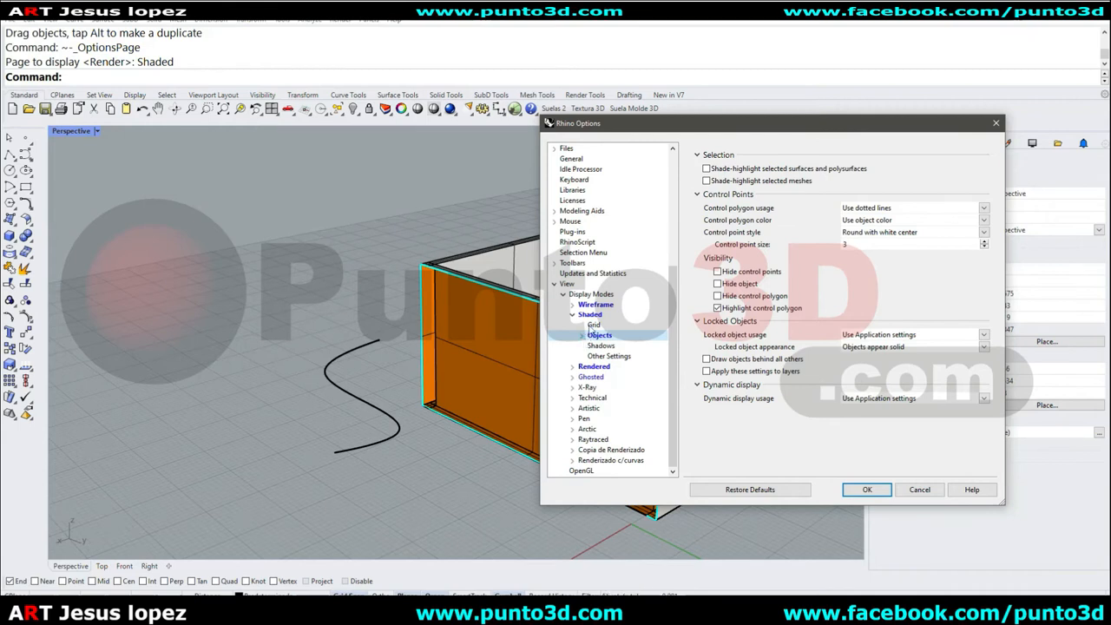
pyautogui.click(582, 335)
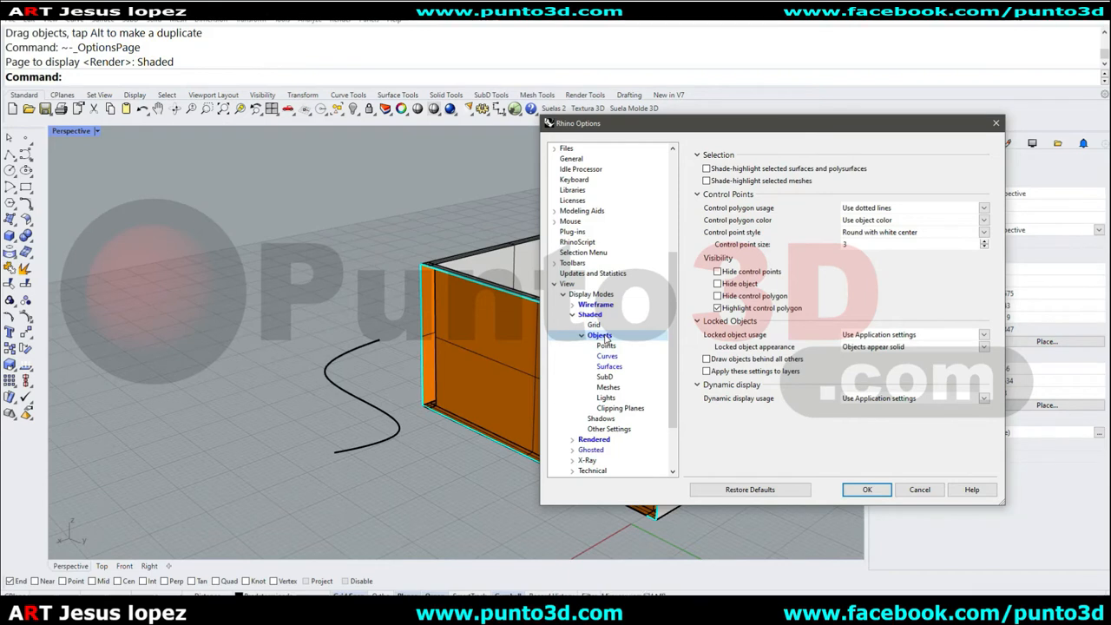
pyautogui.click(590, 315)
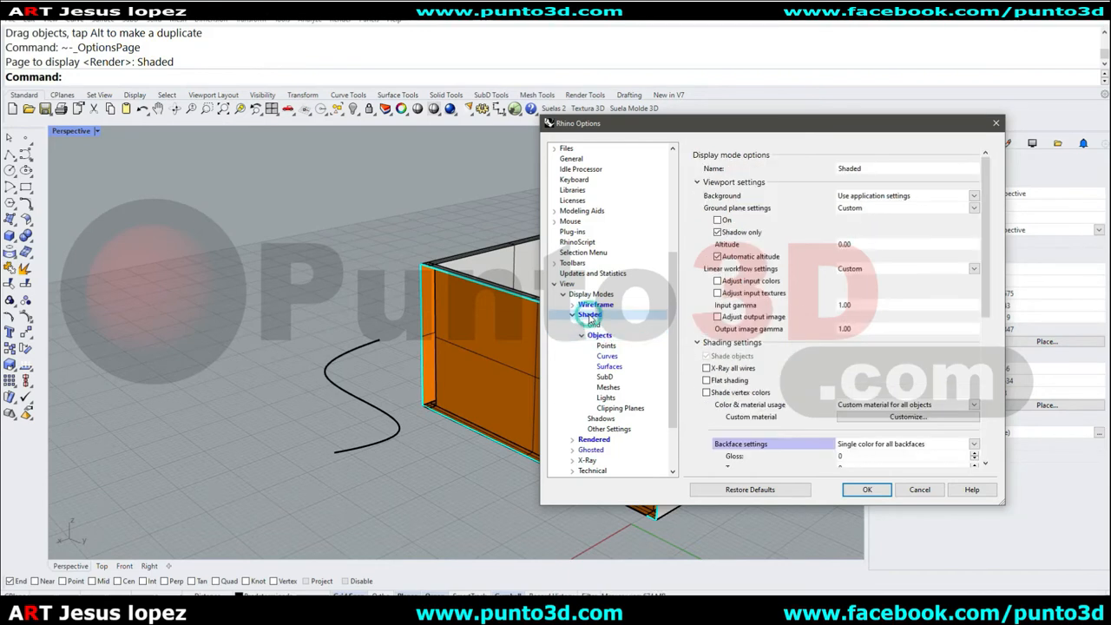
pyautogui.click(572, 315)
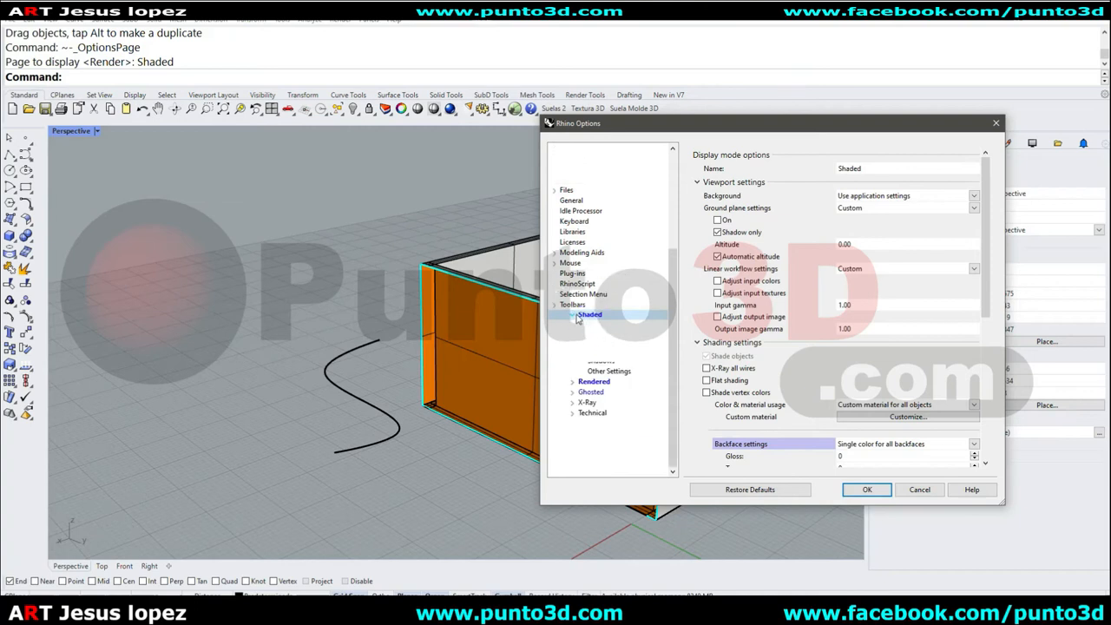
pyautogui.click(565, 338)
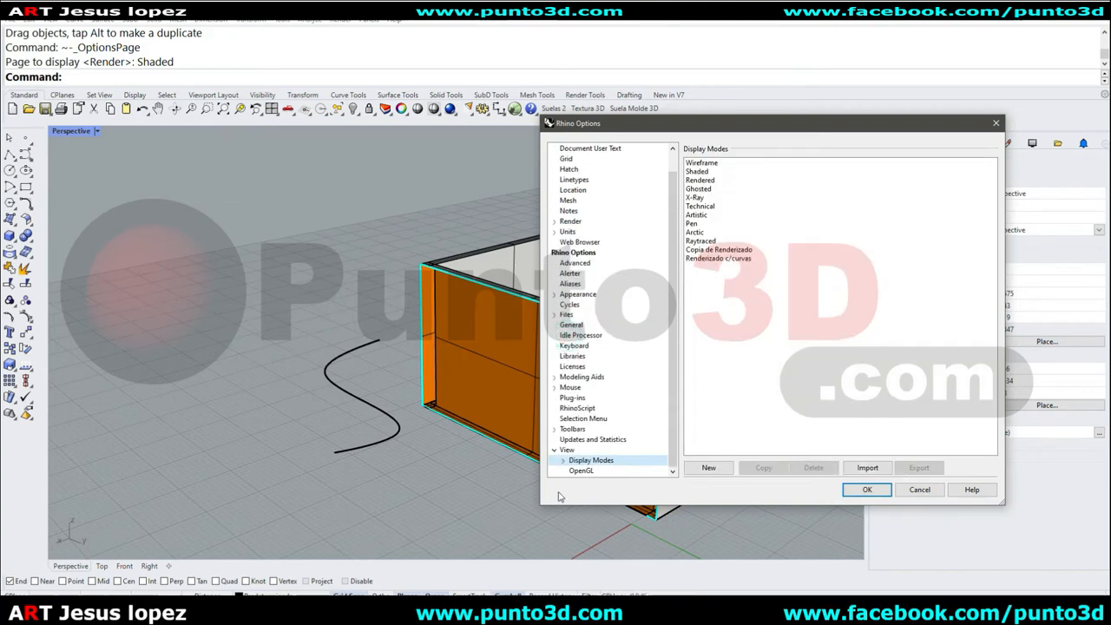
pyautogui.click(556, 450)
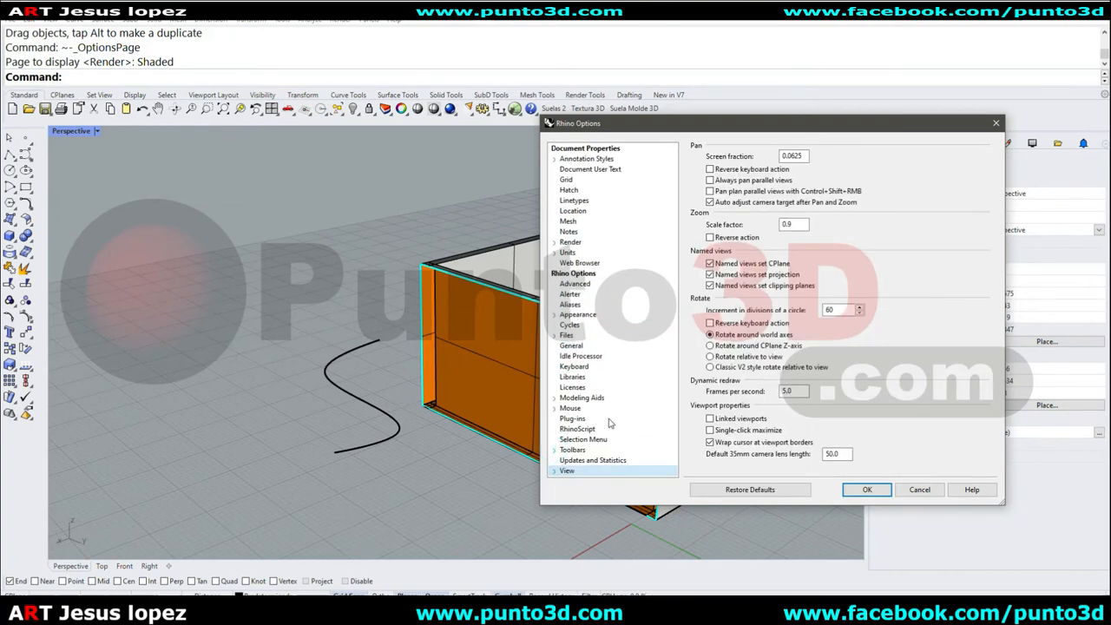
pyautogui.click(570, 408)
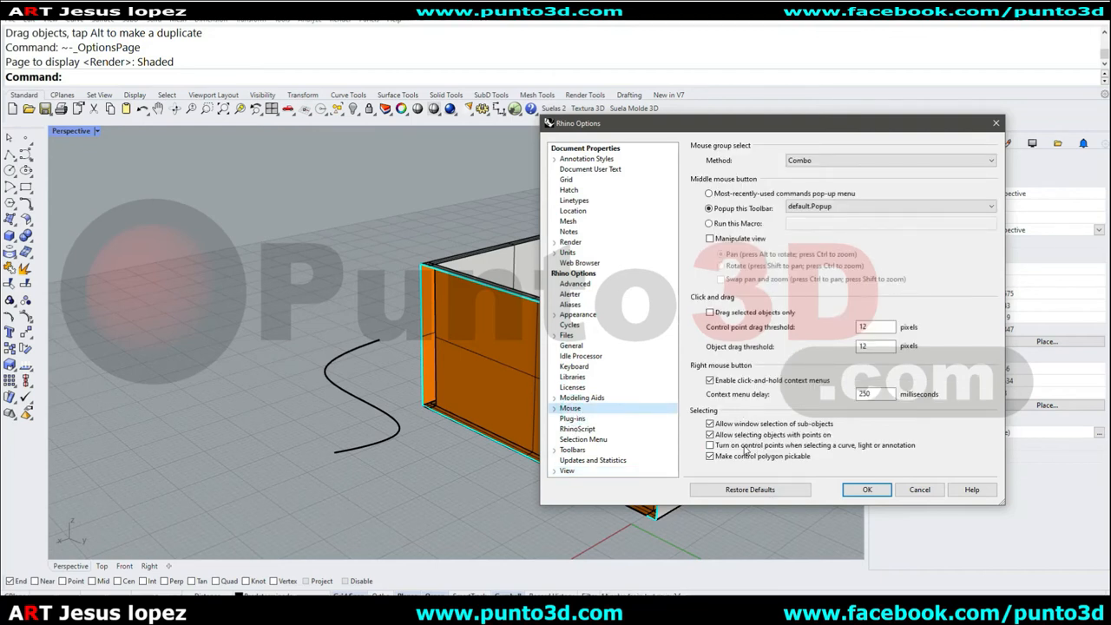
pyautogui.click(767, 447)
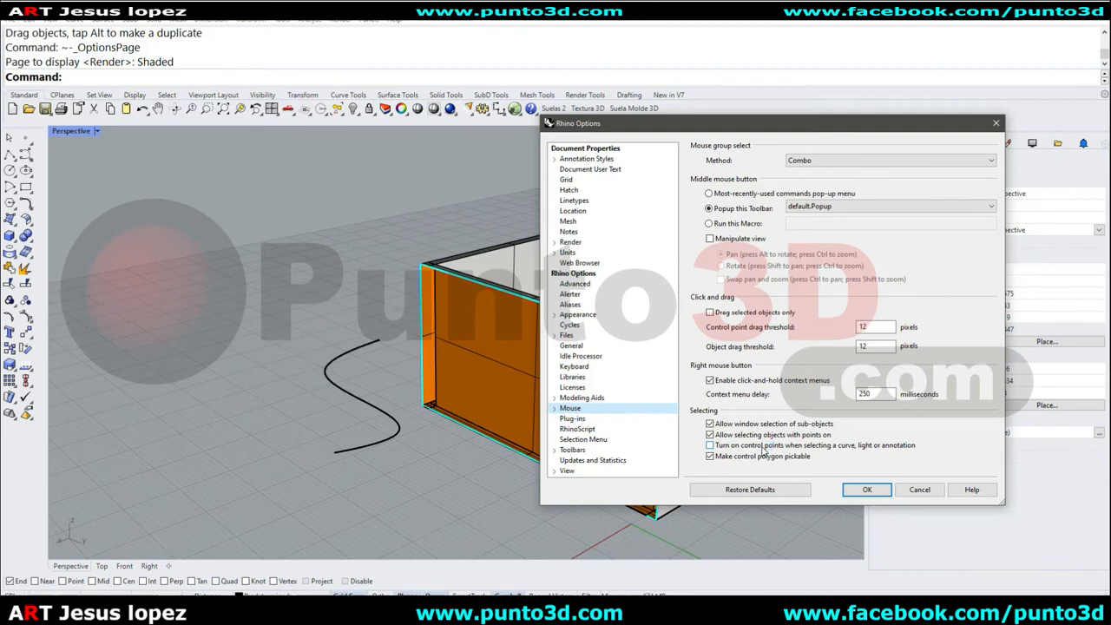
pyautogui.click(764, 446)
pyautogui.click(867, 490)
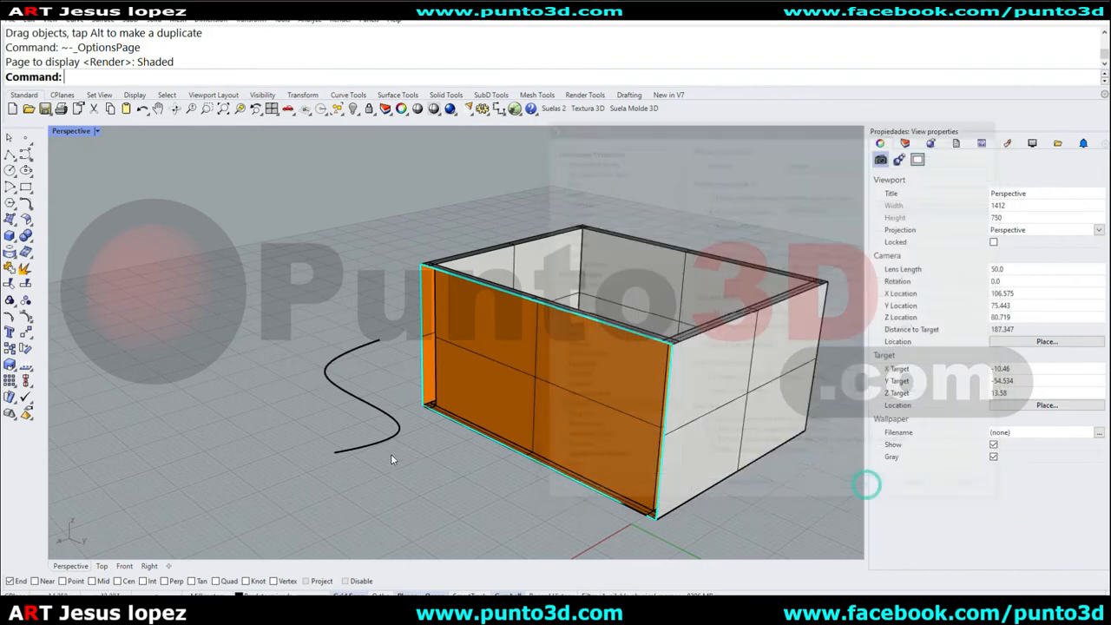
# Select the curve to show its control points, orbit around the box, and deselect the curve.
pyautogui.click(357, 401)
pyautogui.moveTo(357, 401); pyautogui.dragTo(421, 457, button='right')
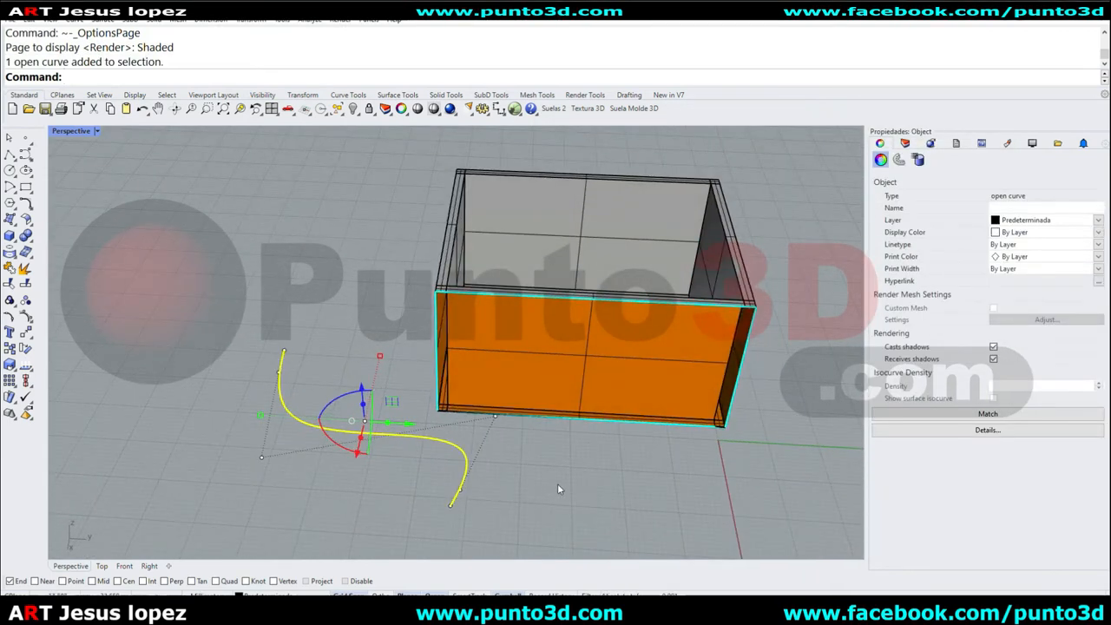
pyautogui.moveTo(558, 483); pyautogui.dragTo(492, 463, button='right')
pyautogui.click(491, 467)
pyautogui.click(438, 448)
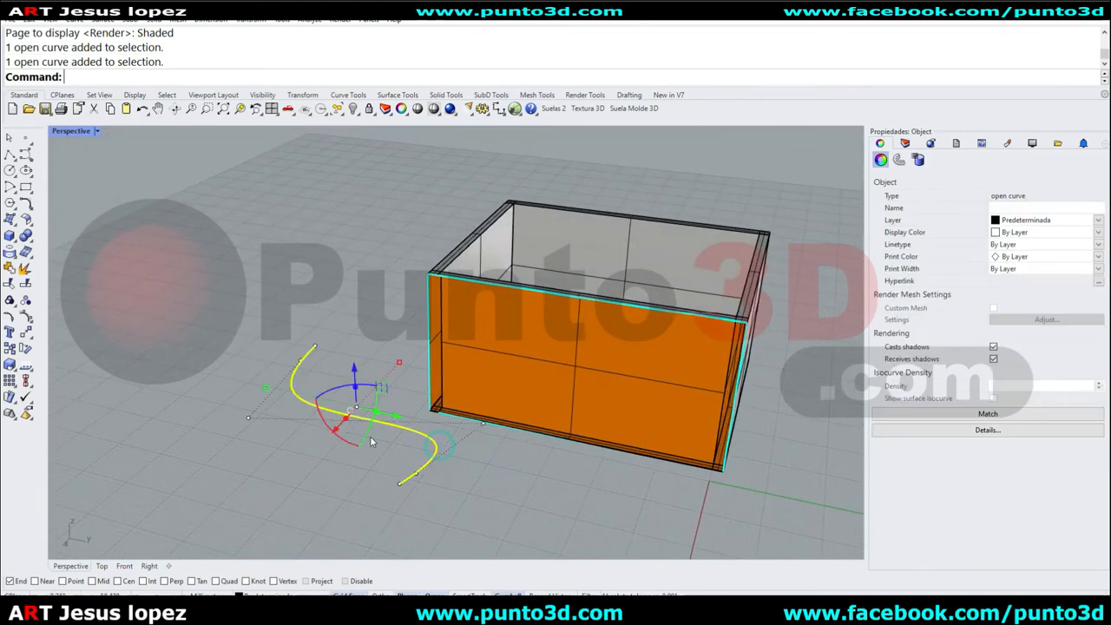
pyautogui.moveTo(473, 474); pyautogui.dragTo(509, 469, button='right')
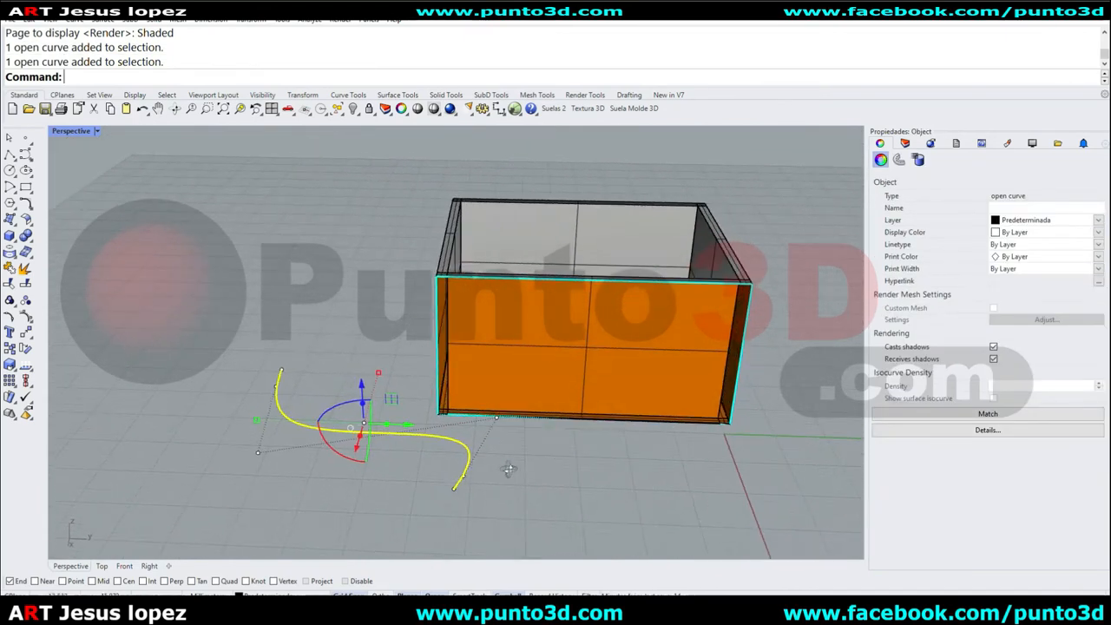
pyautogui.click(530, 470)
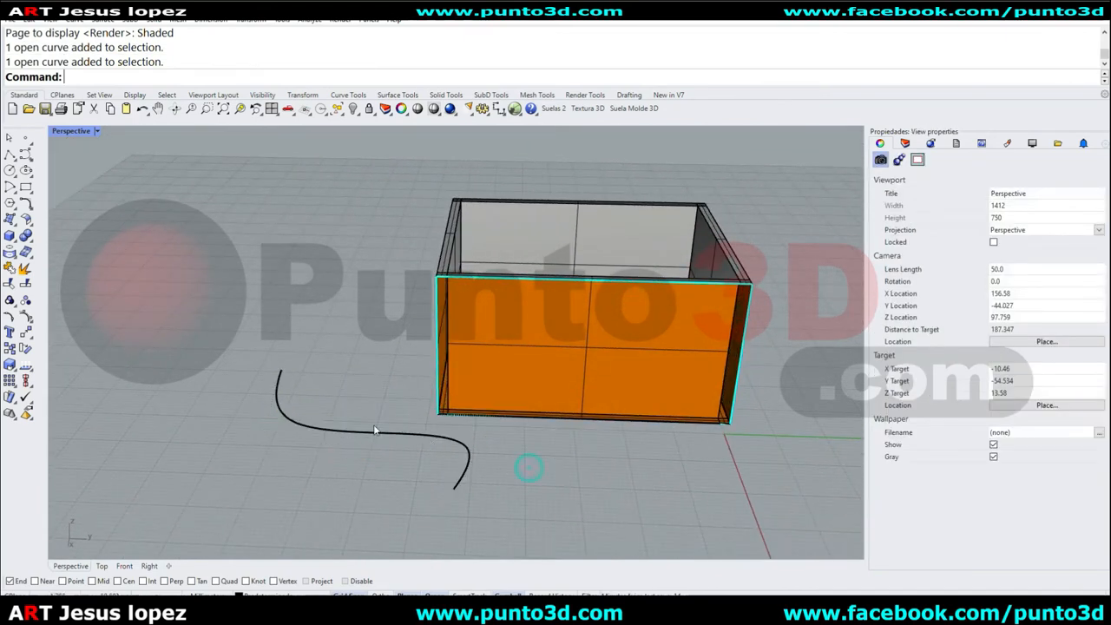
# Reopen the display options and turn off control points when selecting a curve, light or annotation.
pyautogui.click(74, 131)
pyautogui.click(121, 575)
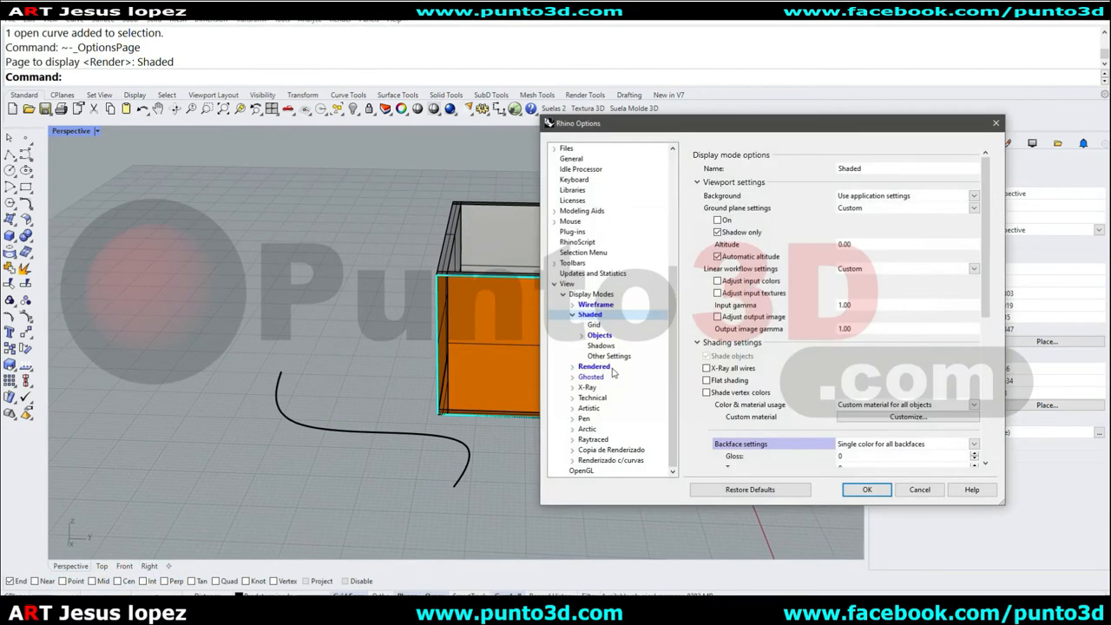
pyautogui.click(555, 286)
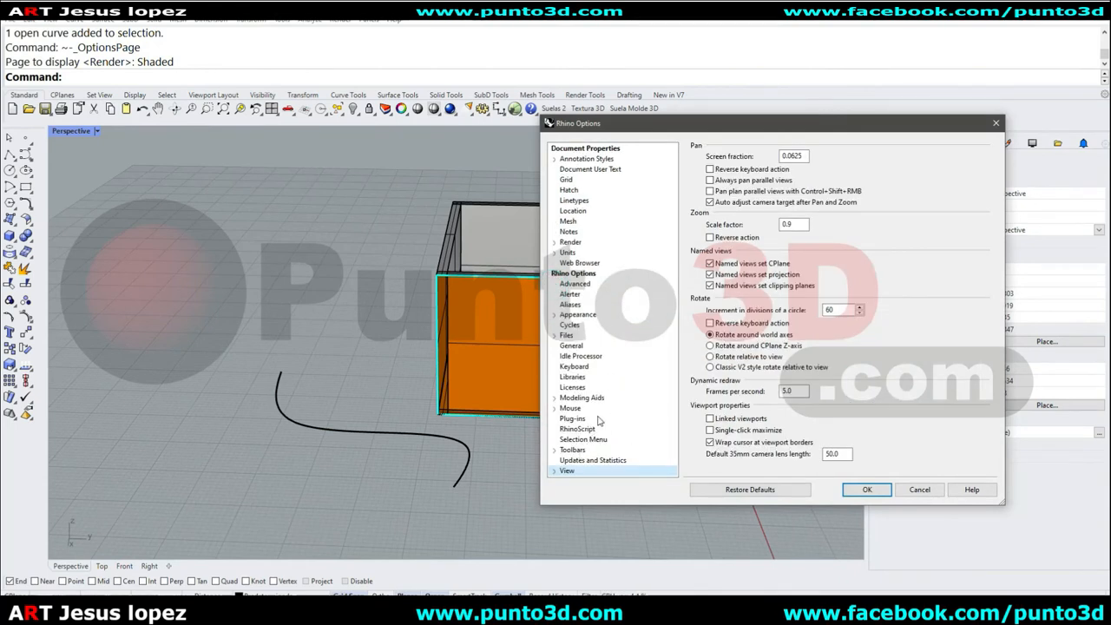
pyautogui.click(570, 408)
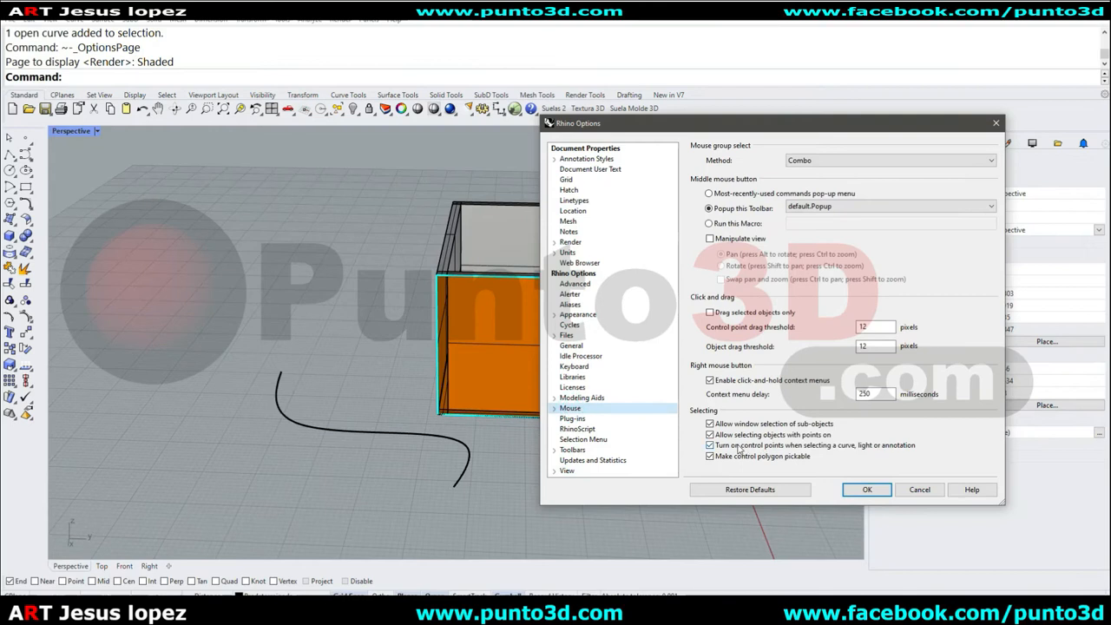
pyautogui.click(718, 447)
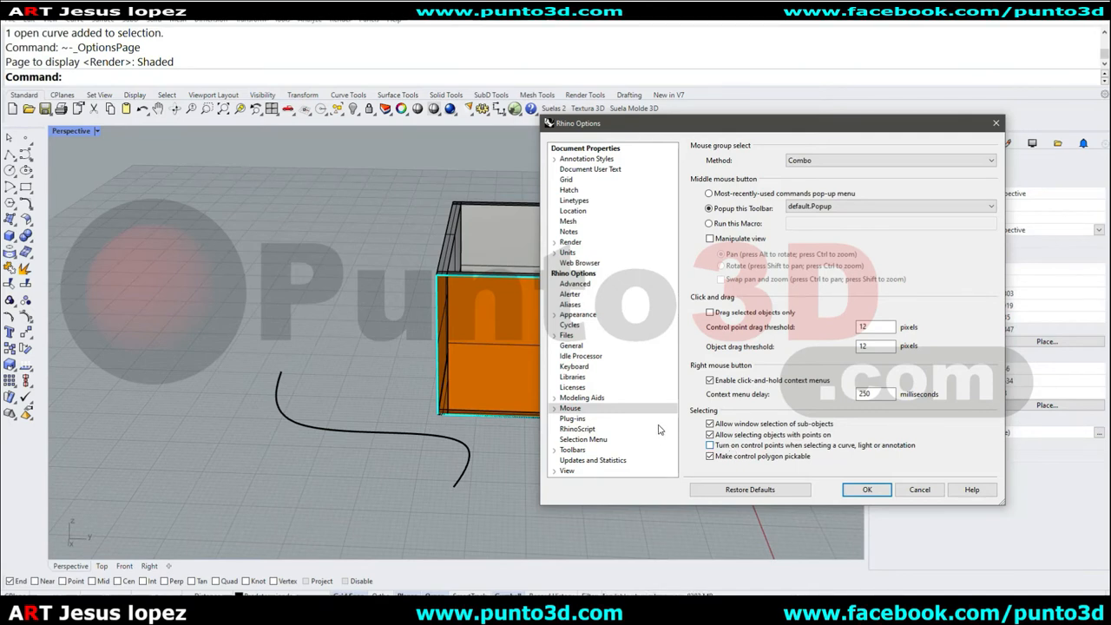
# Review the General, Files, Modeling Aids and Mouse option pages, including the autosave file location, and return to Shaded mode.
pyautogui.click(571, 346)
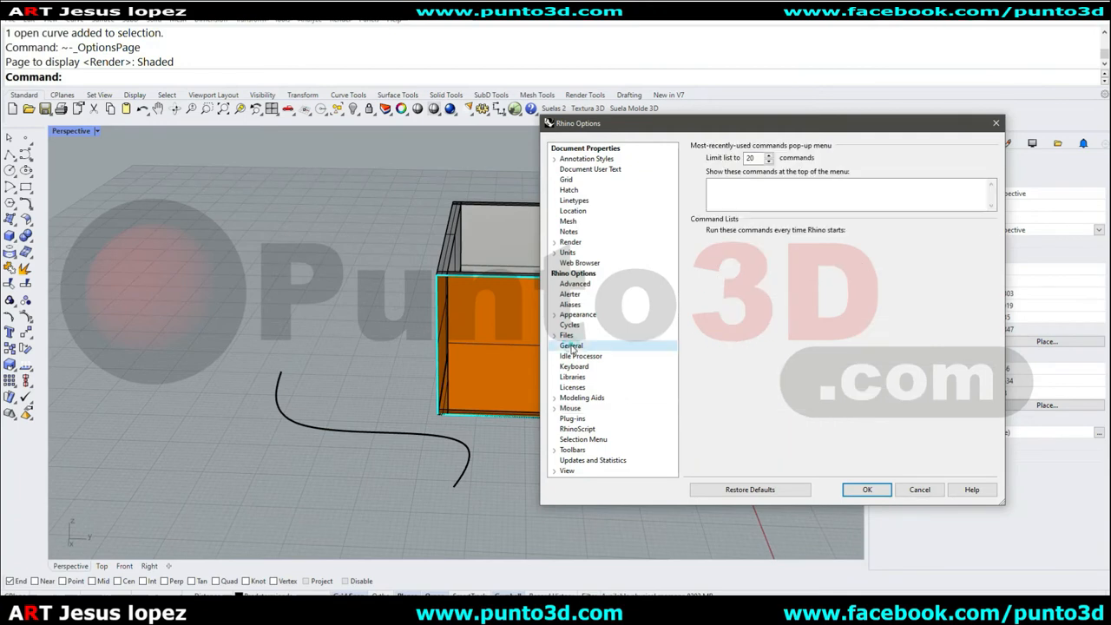
pyautogui.doubleClick(816, 341)
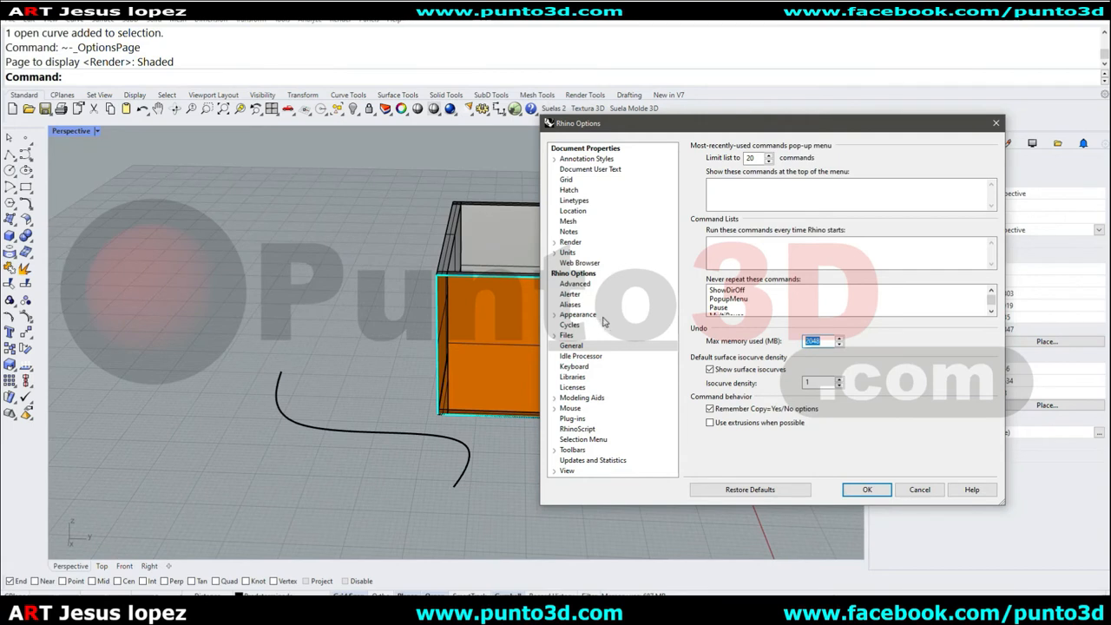
pyautogui.click(578, 335)
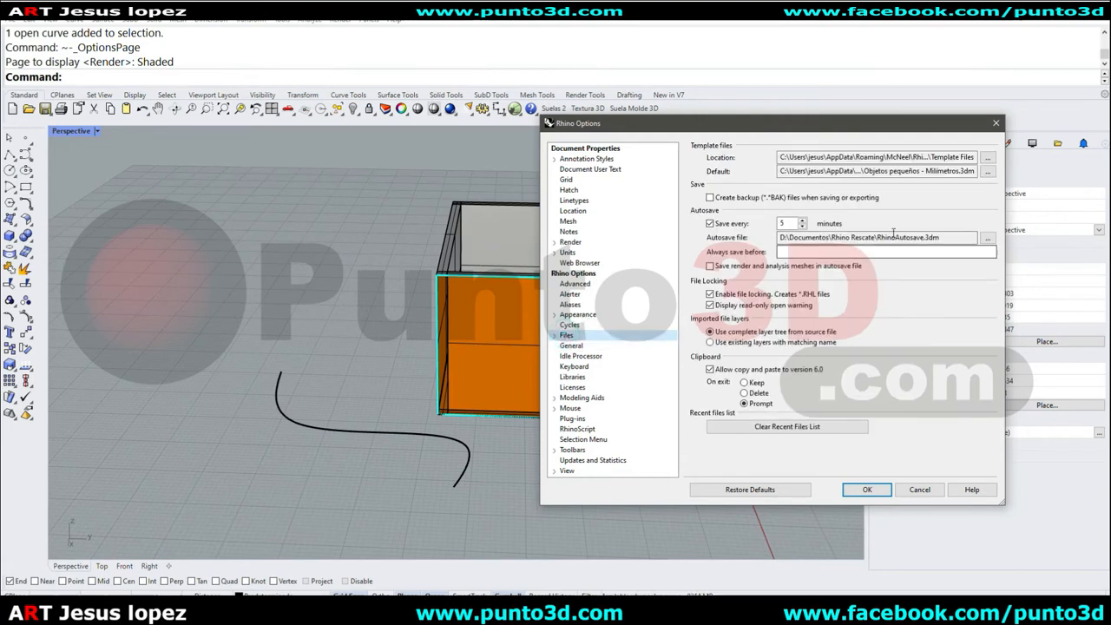
pyautogui.doubleClick(790, 224)
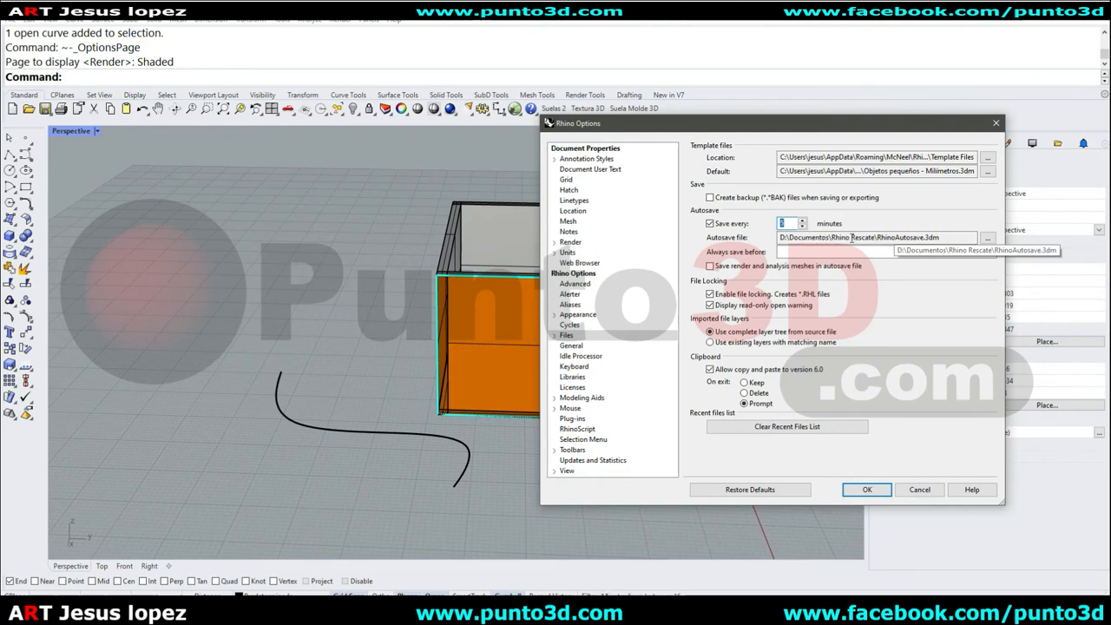
pyautogui.click(991, 238)
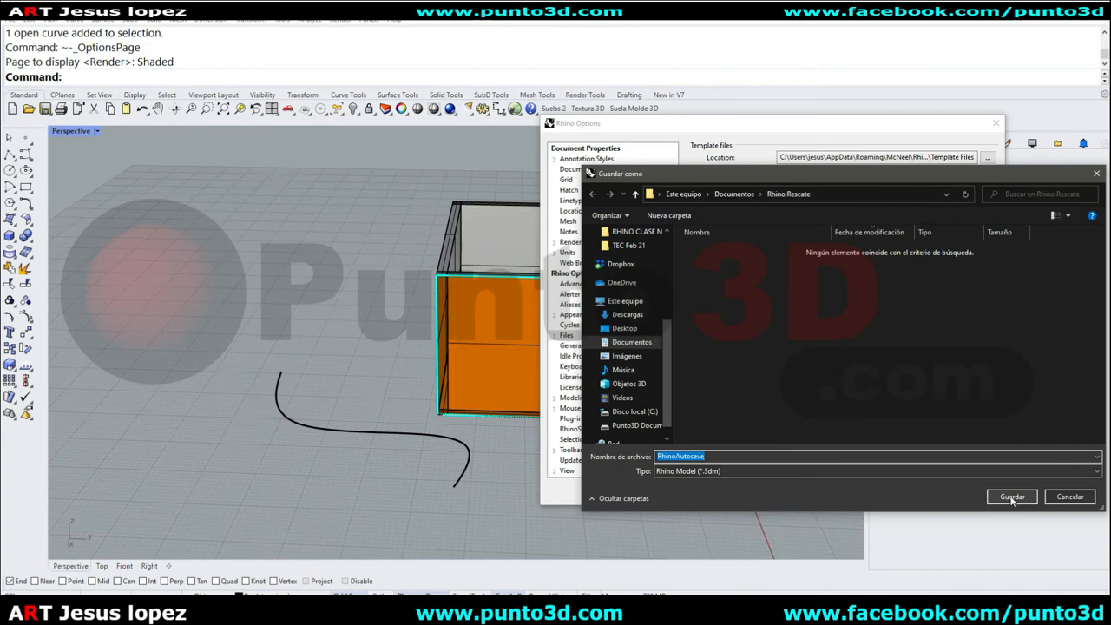
pyautogui.click(1070, 498)
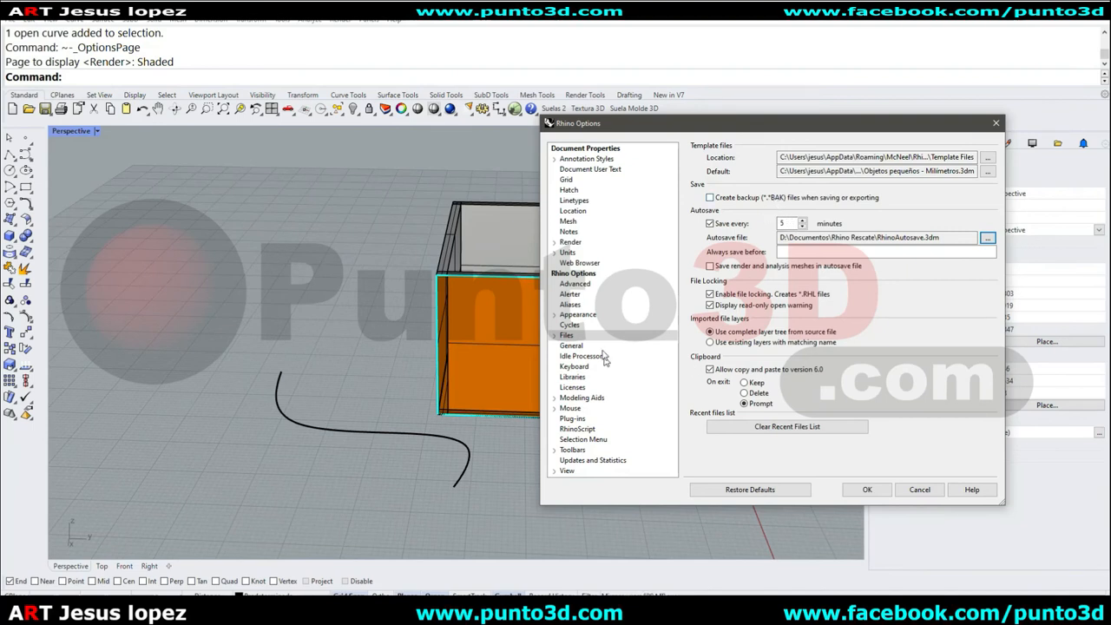
pyautogui.click(572, 346)
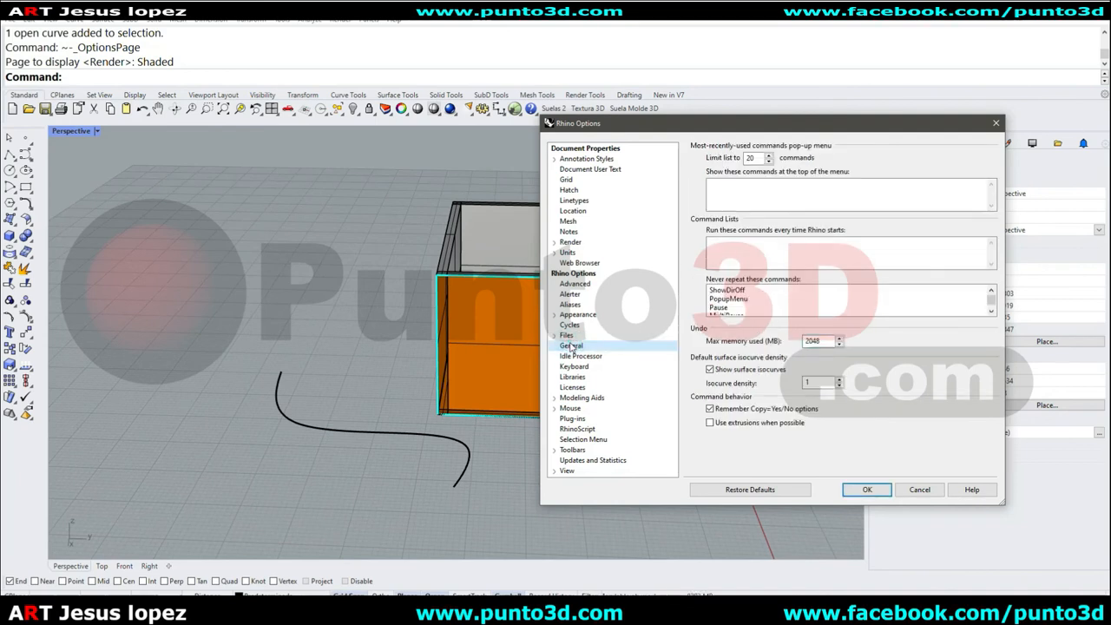
pyautogui.click(594, 397)
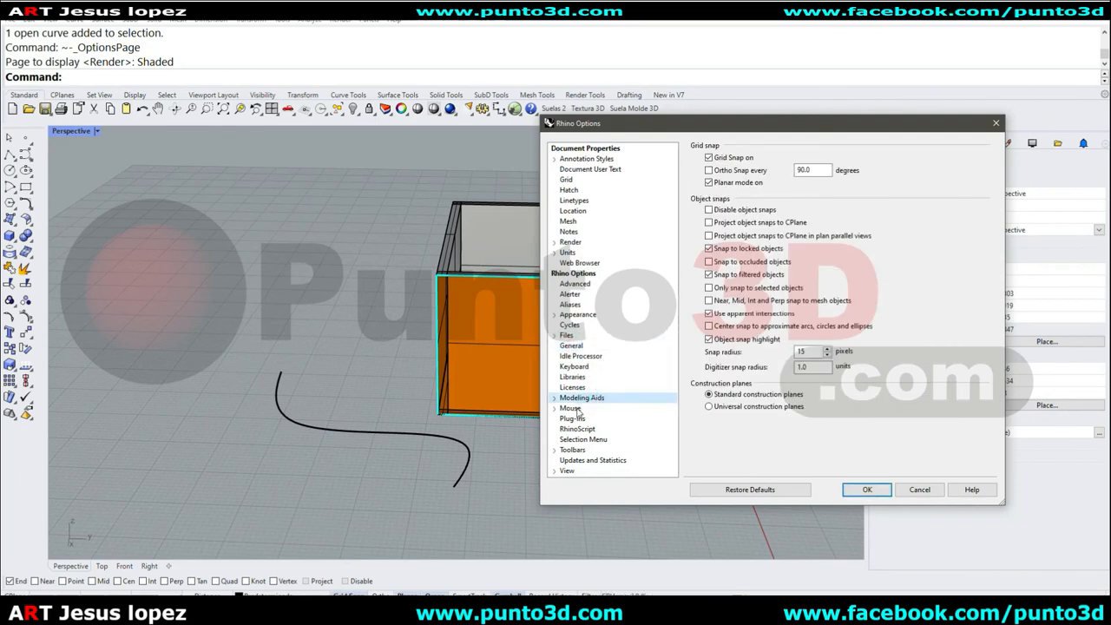
pyautogui.click(575, 408)
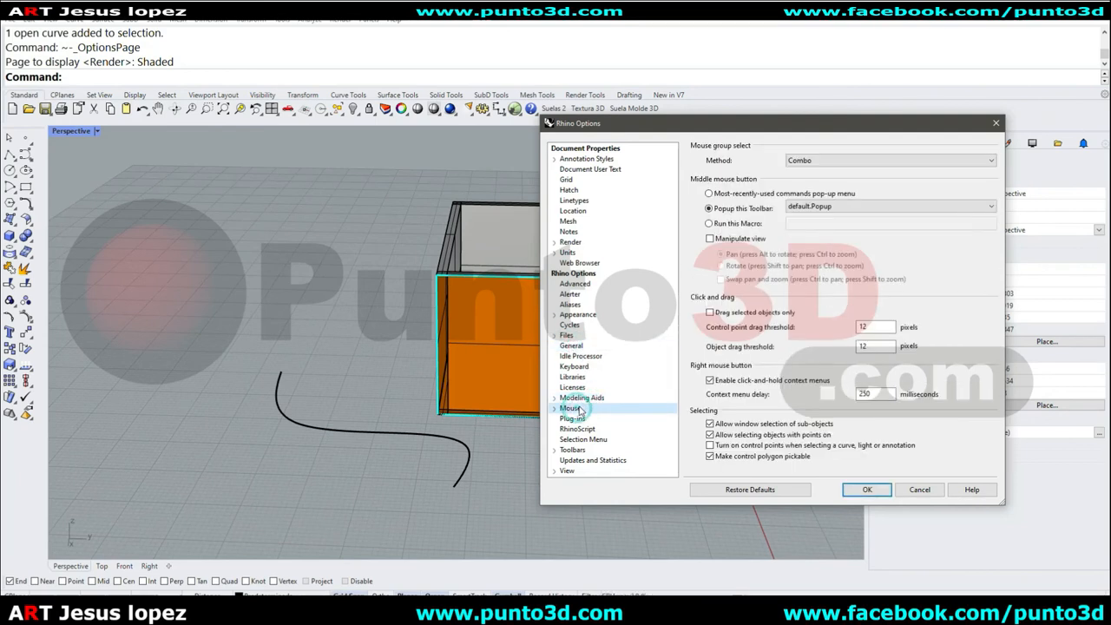
pyautogui.click(554, 470)
pyautogui.click(590, 315)
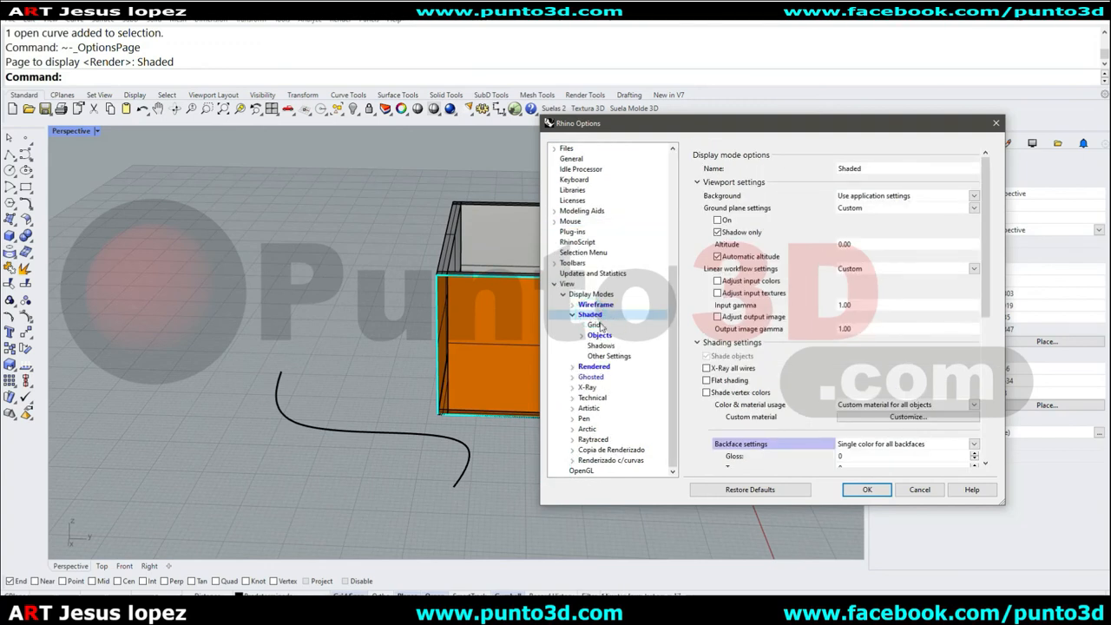
# Turn on Show Z-axis in the Shaded display mode's grid settings and apply the options.
pyautogui.click(597, 326)
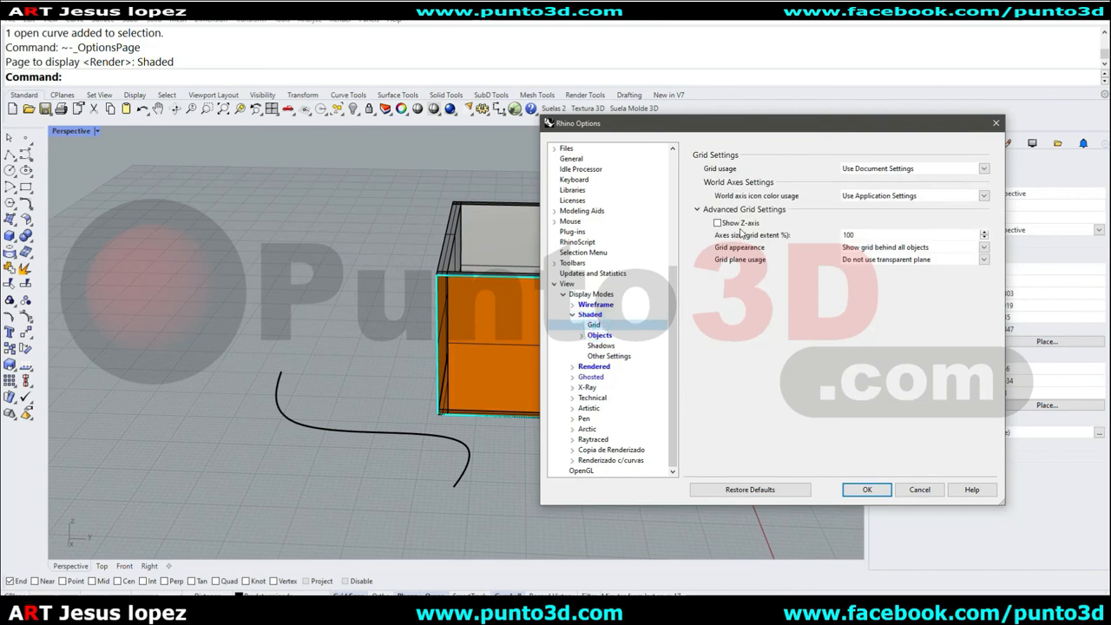
pyautogui.click(740, 229)
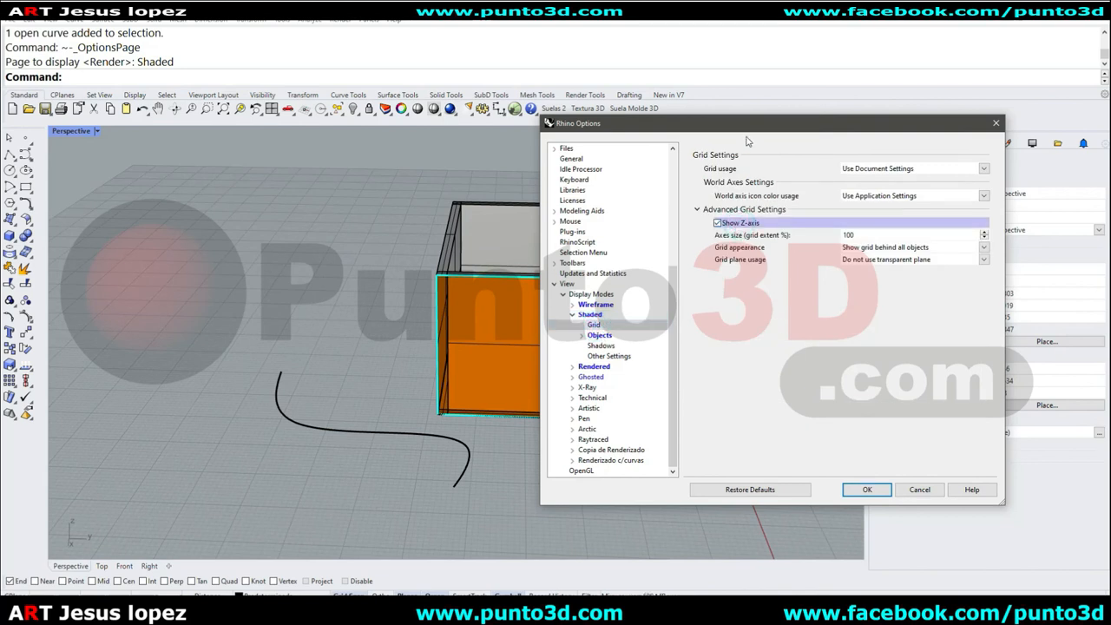
pyautogui.moveTo(711, 123); pyautogui.dragTo(822, 123)
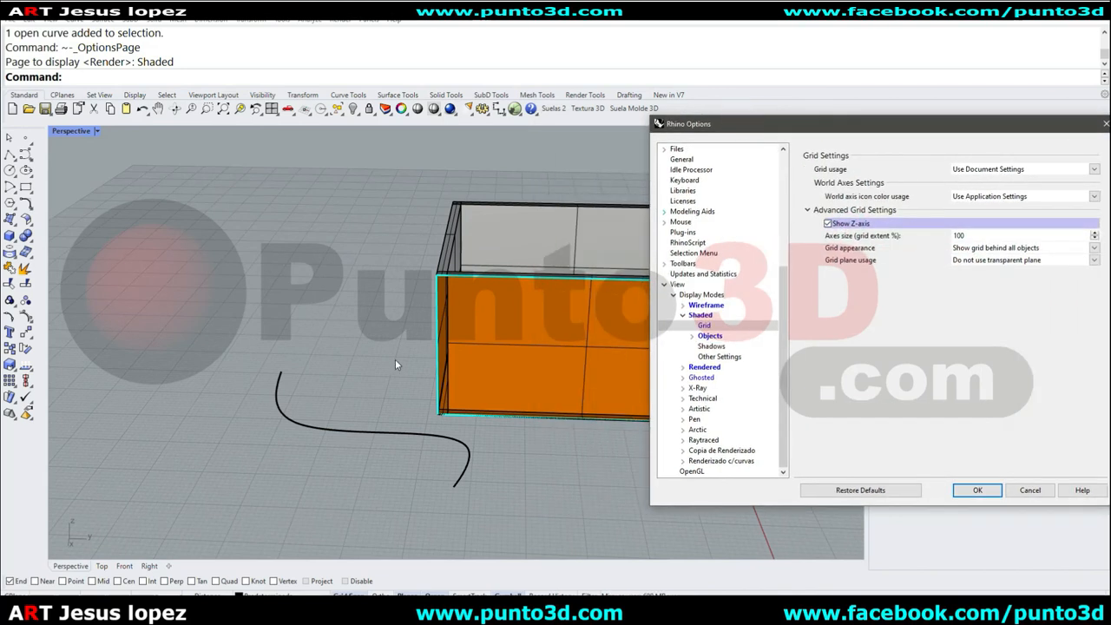
pyautogui.click(967, 492)
# Switch the Perspective viewport to Wireframe display mode.
pyautogui.scroll(-7, 743, 367)
pyautogui.moveTo(743, 367); pyautogui.dragTo(425, 165, button='right')
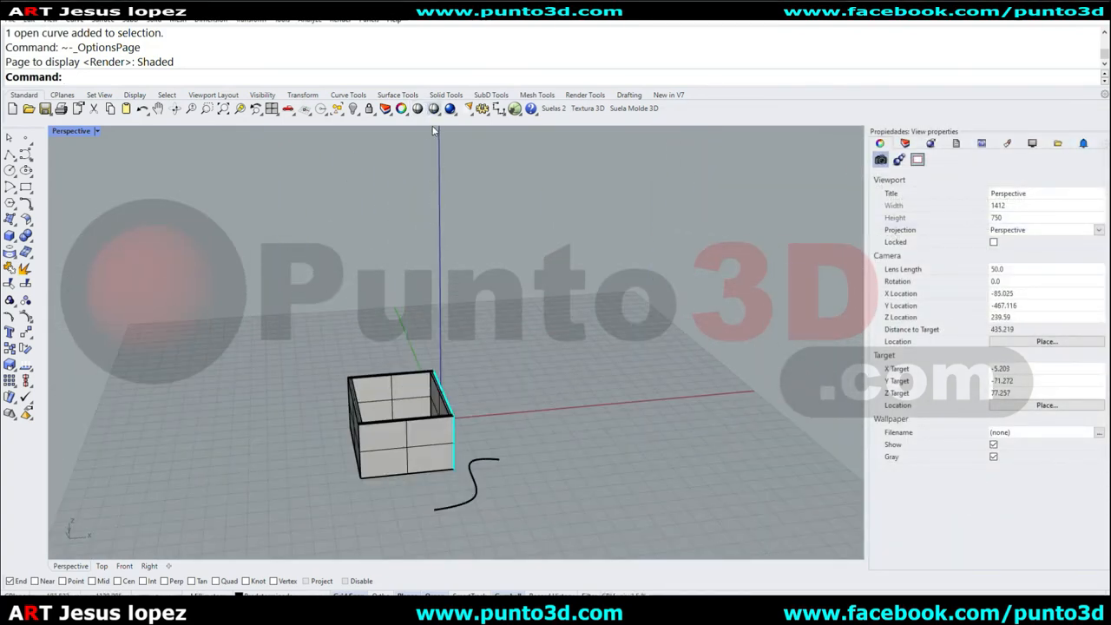
pyautogui.moveTo(670, 376); pyautogui.dragTo(588, 388, button='right')
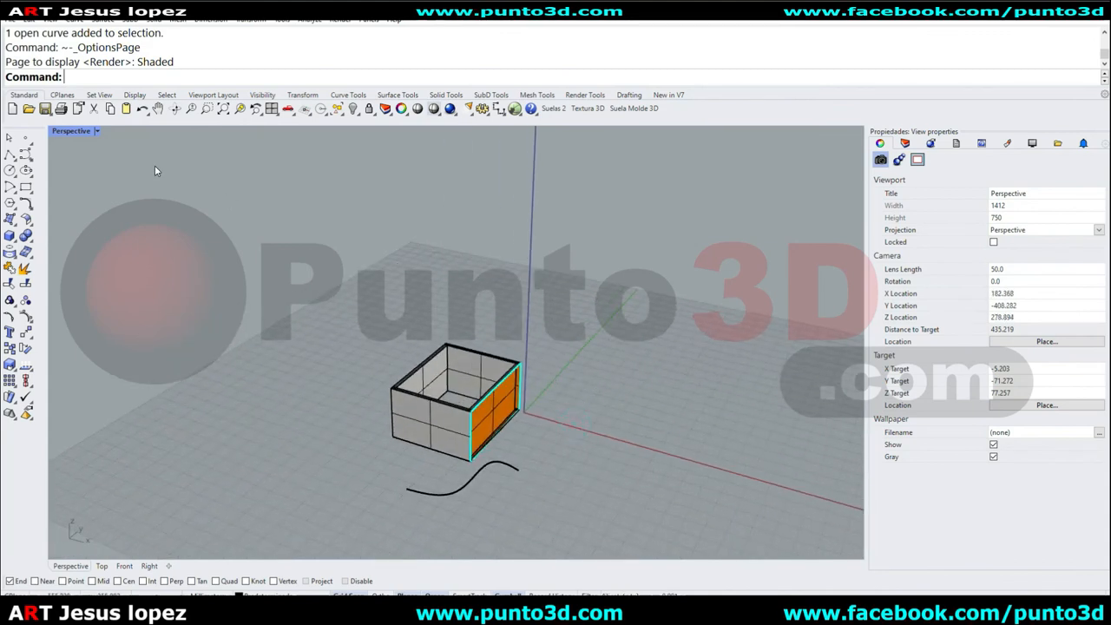
pyautogui.click(69, 131)
pyautogui.click(104, 175)
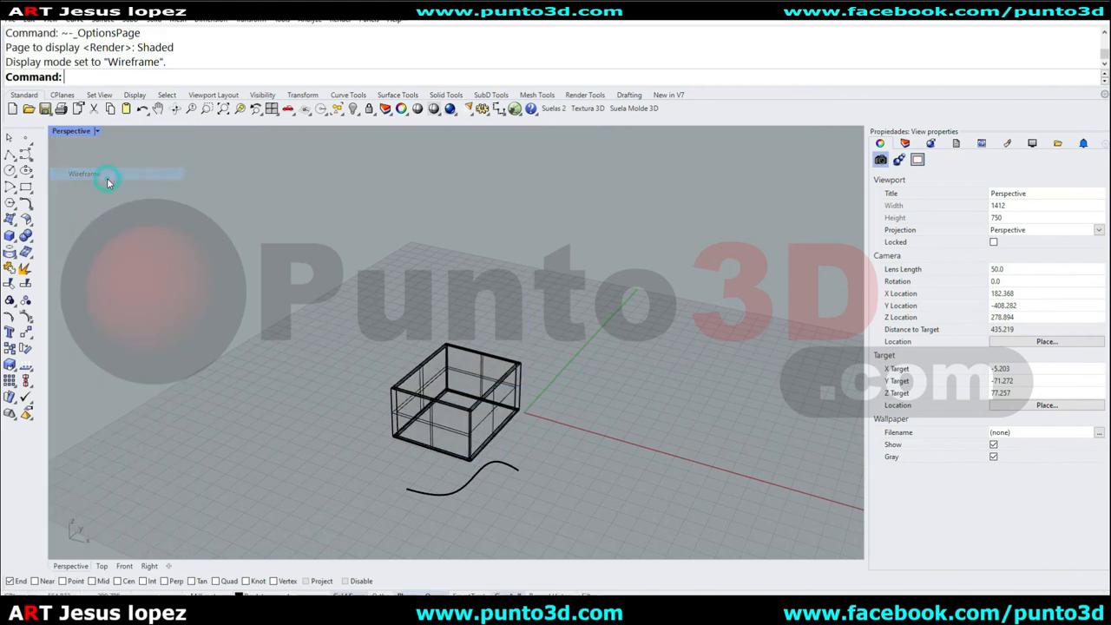
# Open the viewport's display options and turn on Show Z-axis in the Wireframe mode's grid settings, then apply.
pyautogui.click(73, 131)
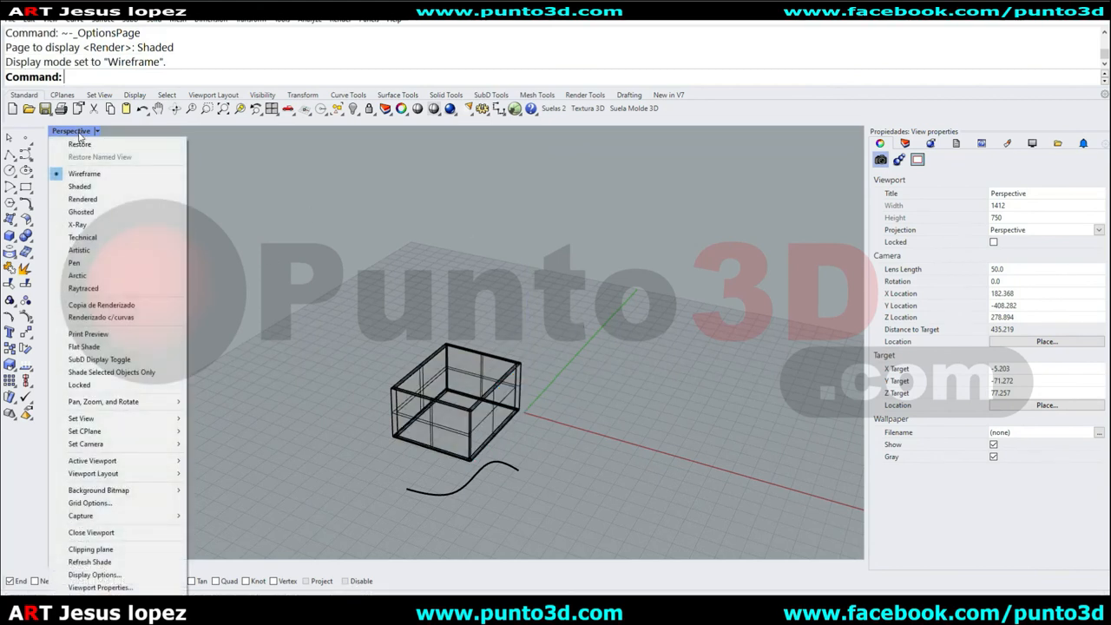
pyautogui.click(141, 575)
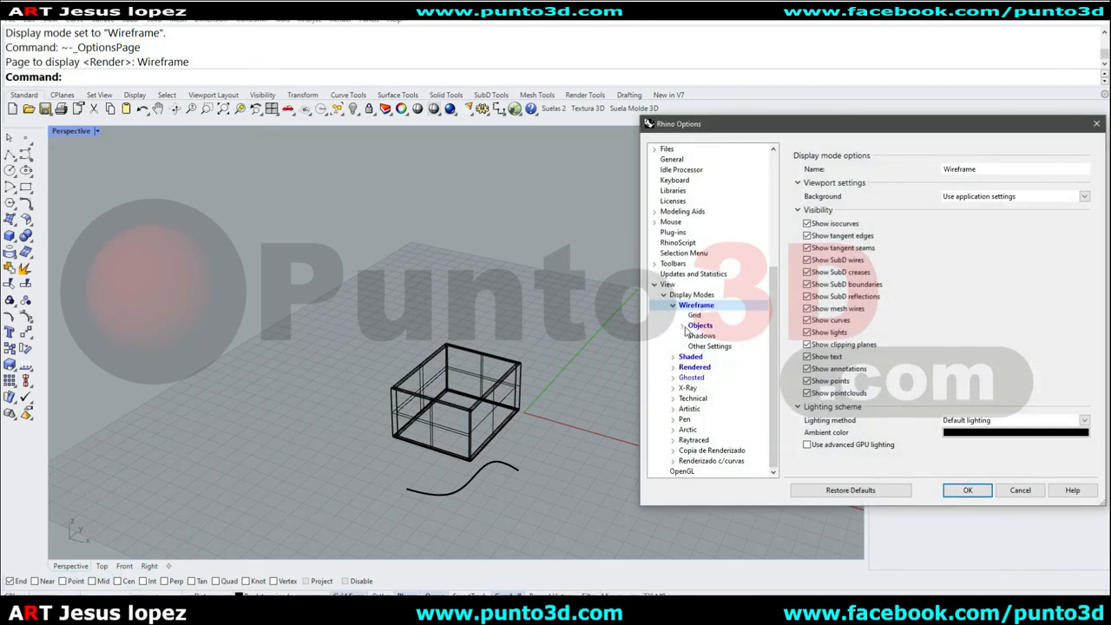
pyautogui.click(699, 326)
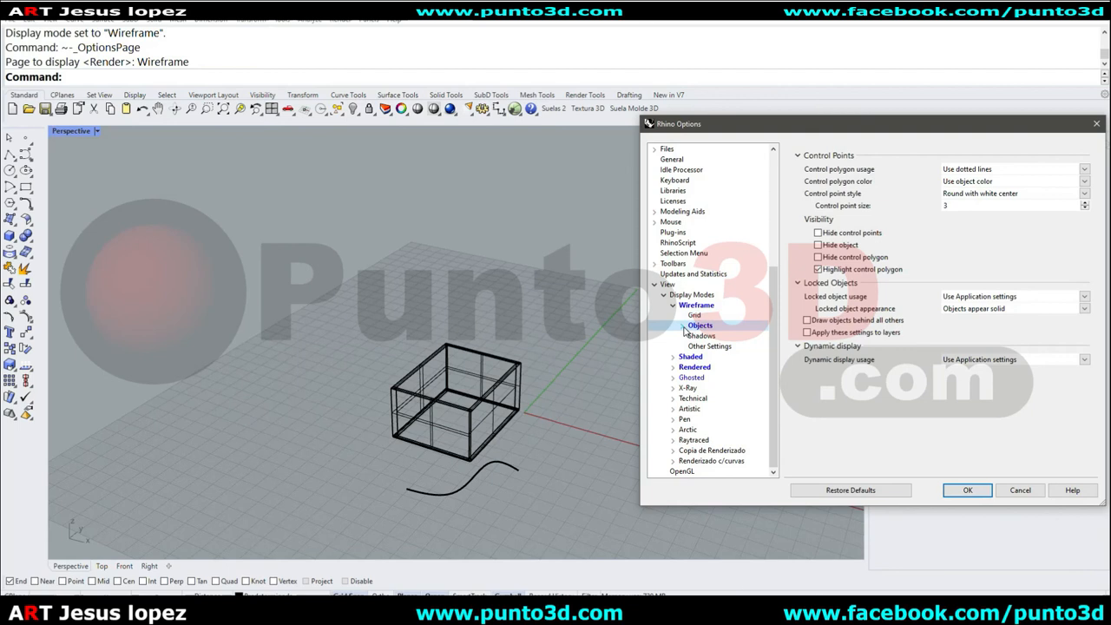
pyautogui.click(683, 327)
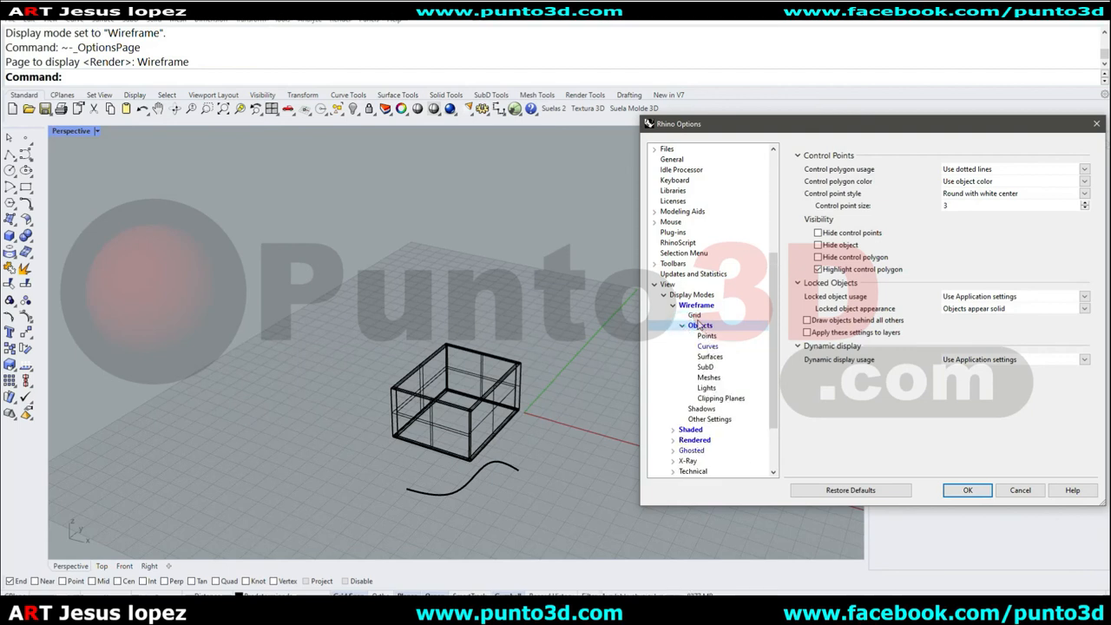
pyautogui.click(698, 316)
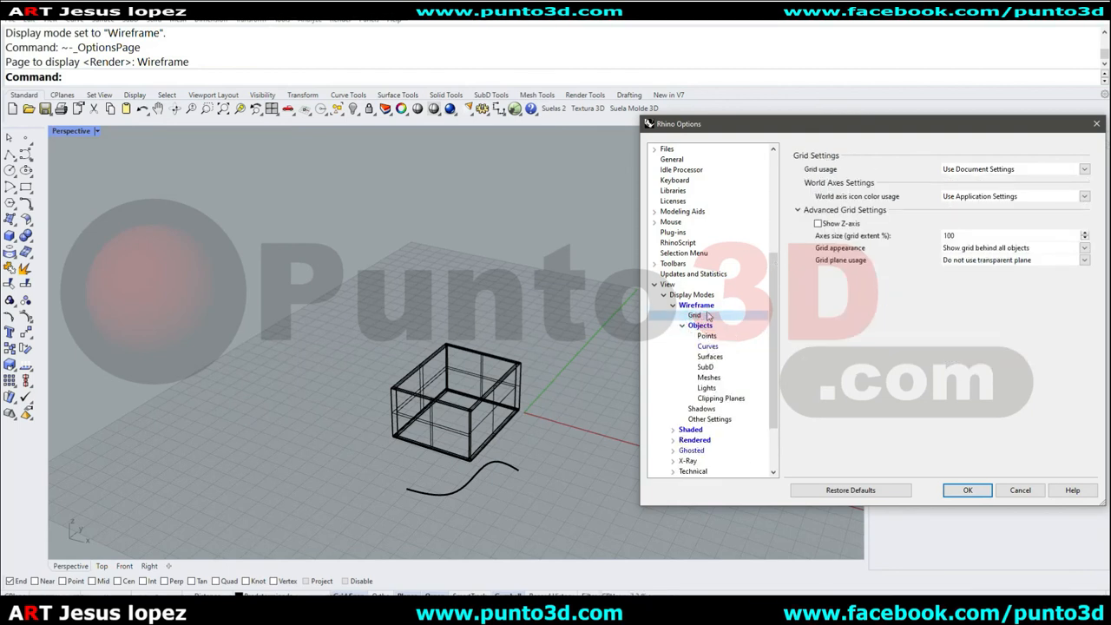
pyautogui.click(834, 223)
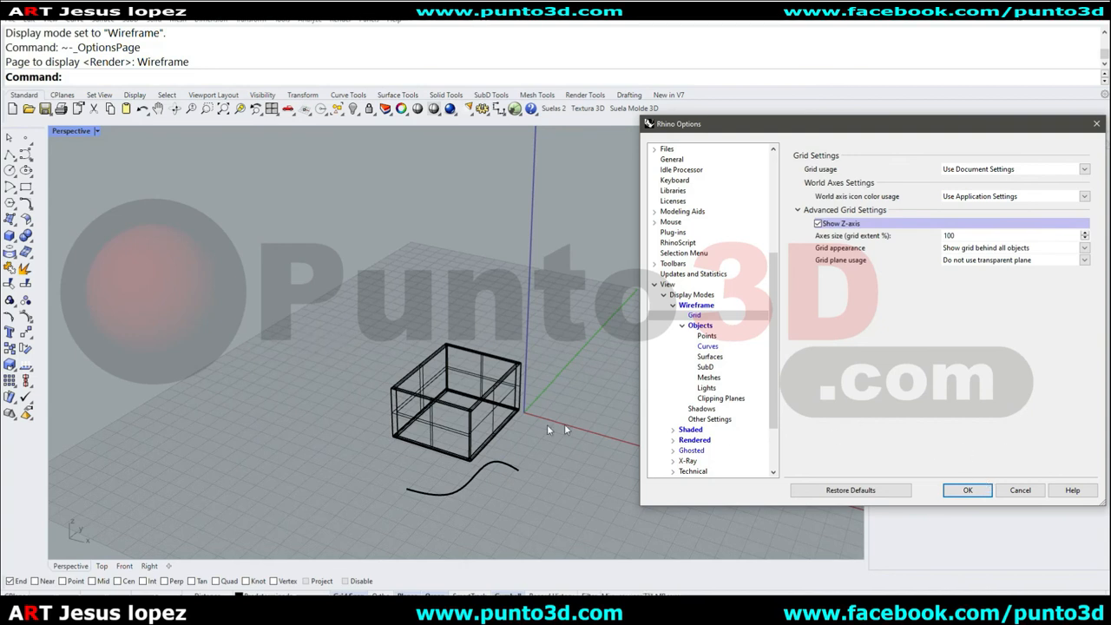
pyautogui.click(967, 489)
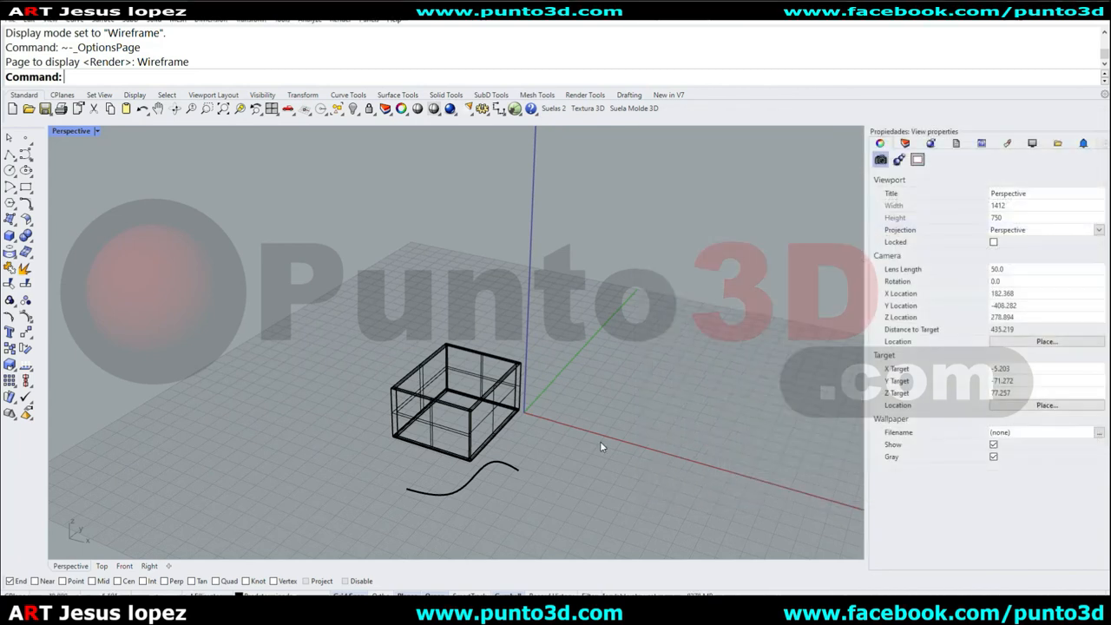
pyautogui.scroll(-2, 342, 355)
pyautogui.moveTo(342, 356); pyautogui.dragTo(459, 374, button='right')
pyautogui.scroll(6, 488, 397)
pyautogui.moveTo(552, 397); pyautogui.dragTo(498, 401, button='right')
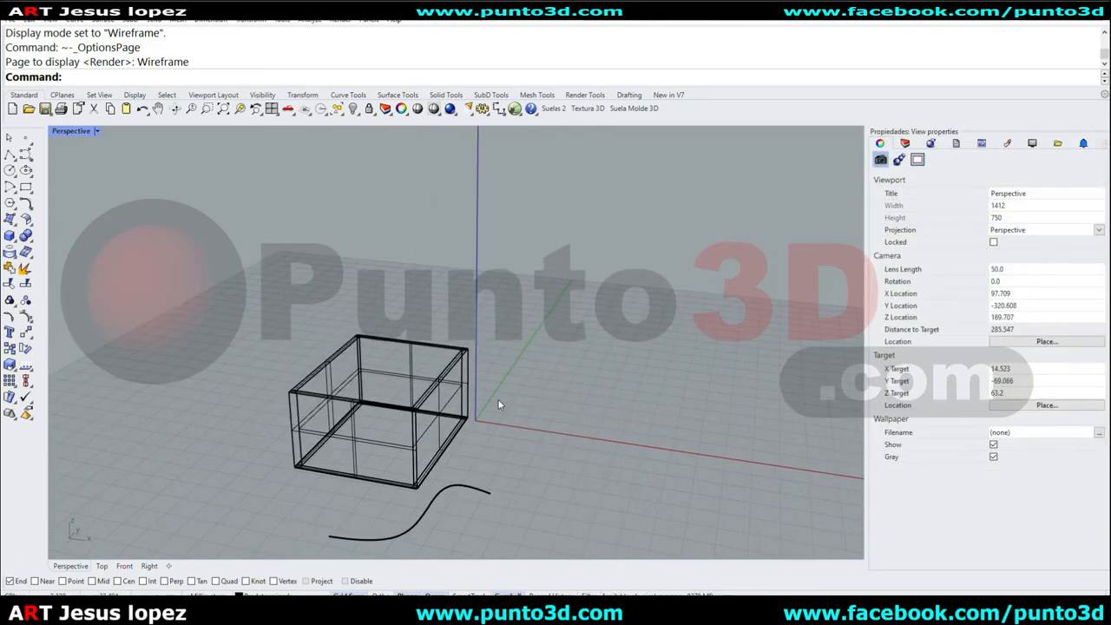